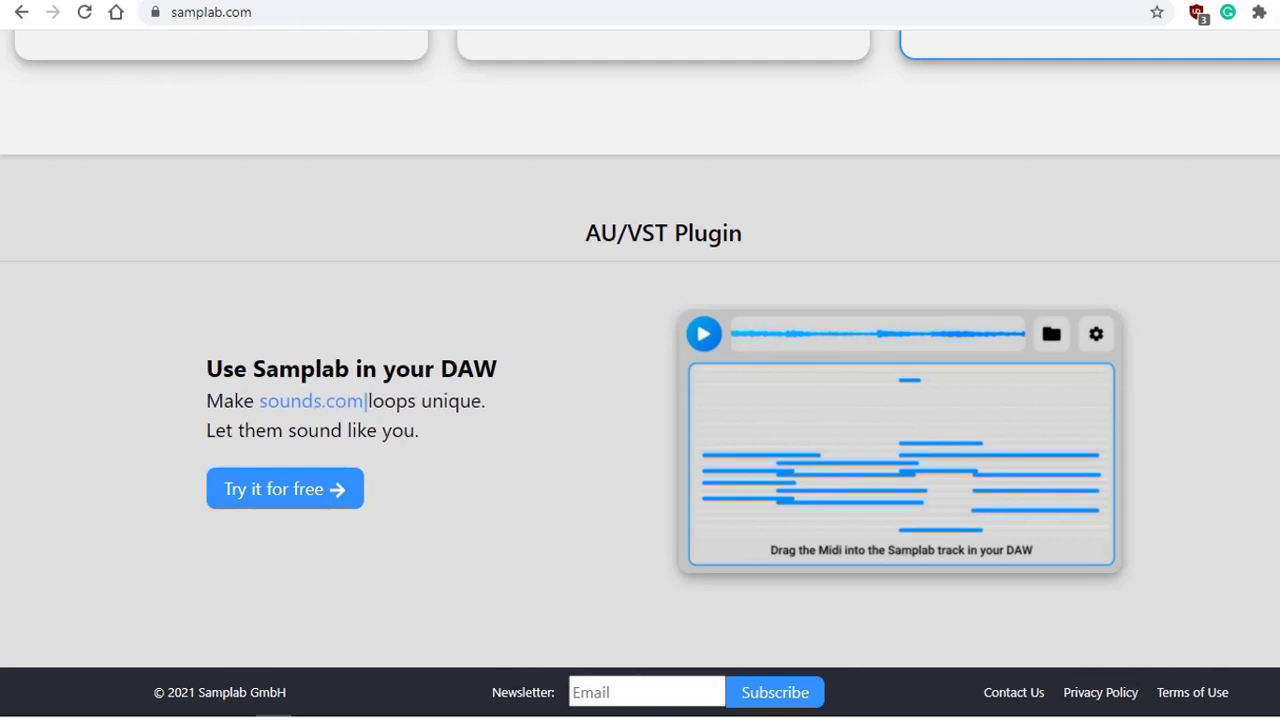
Step: Play the harmonic sample, the AI-separated notes, then the editable notes example, and stop it
{"action": "scroll", "coordinate": [614, 366], "scroll_direction": "up", "scroll_amount": 4}
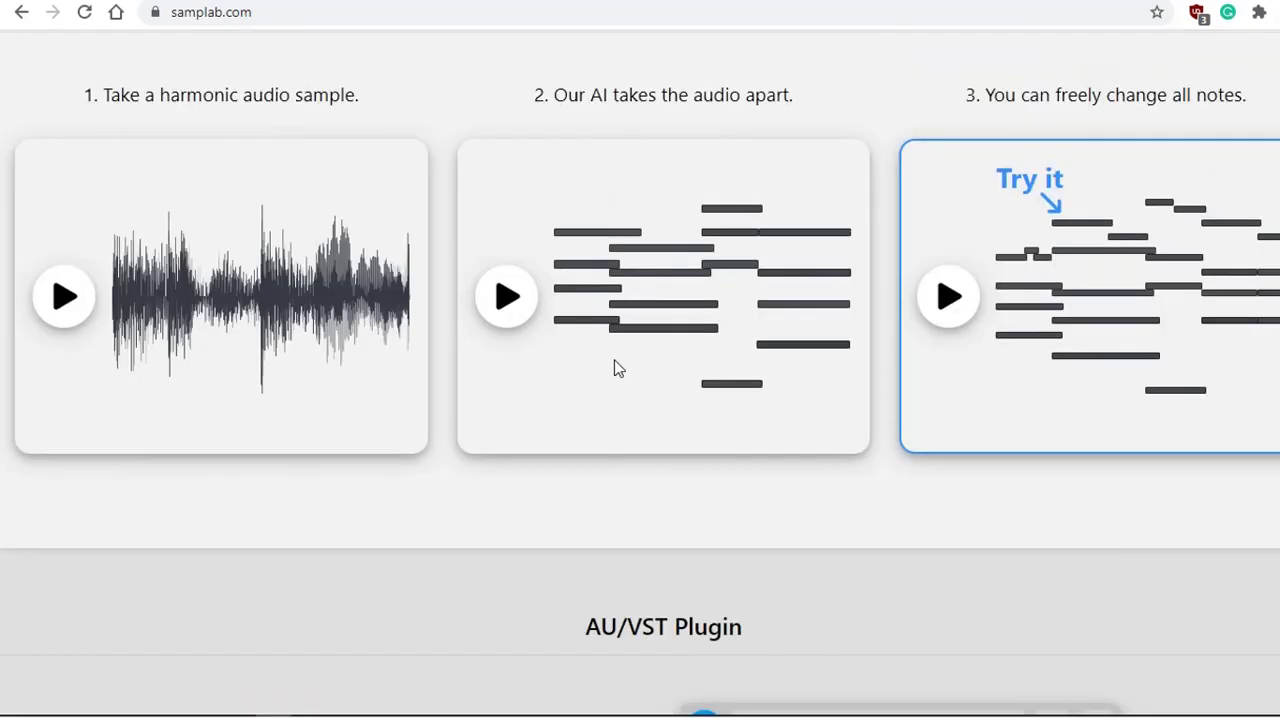
{"action": "left_click", "coordinate": [62, 298]}
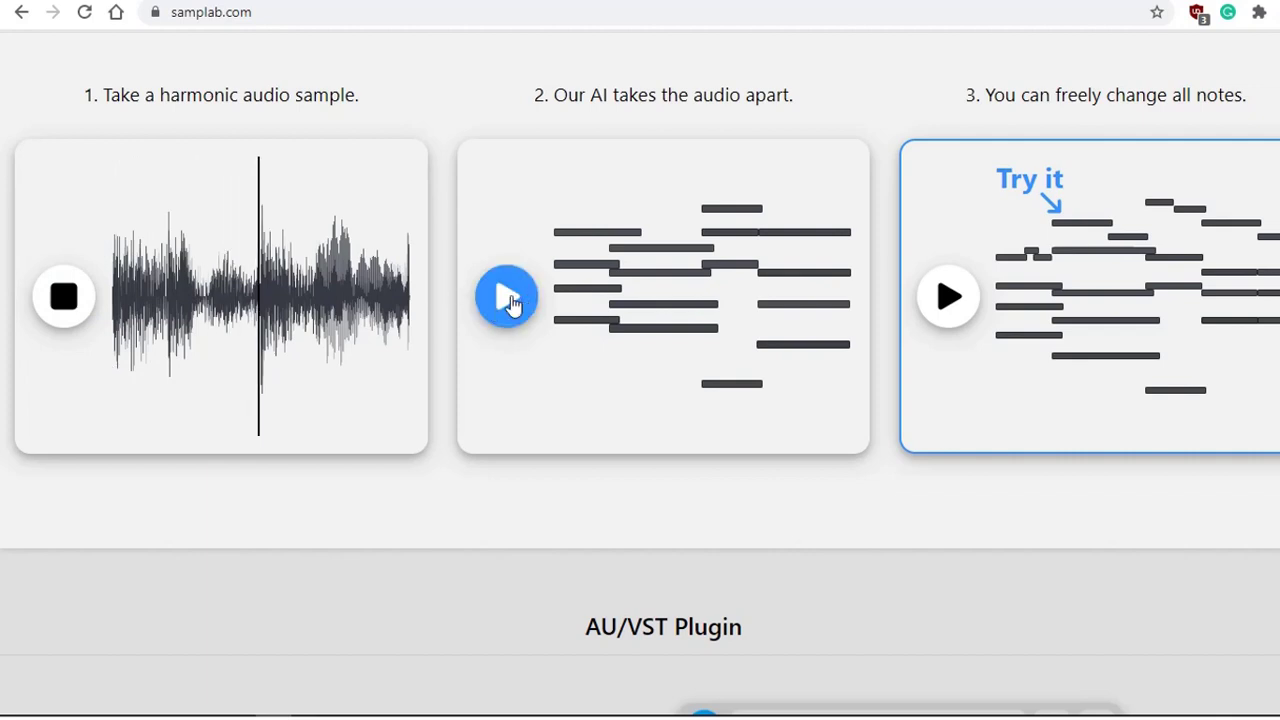
{"action": "left_click", "coordinate": [506, 299]}
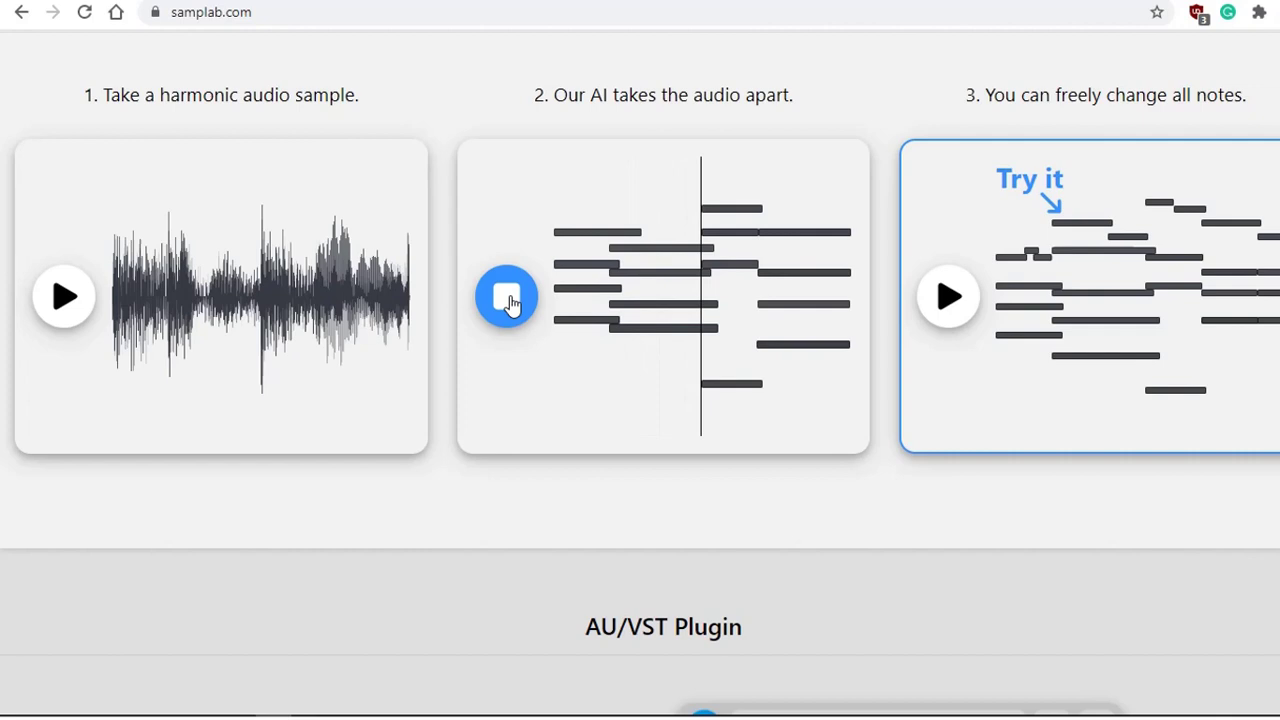
{"action": "left_click", "coordinate": [948, 300]}
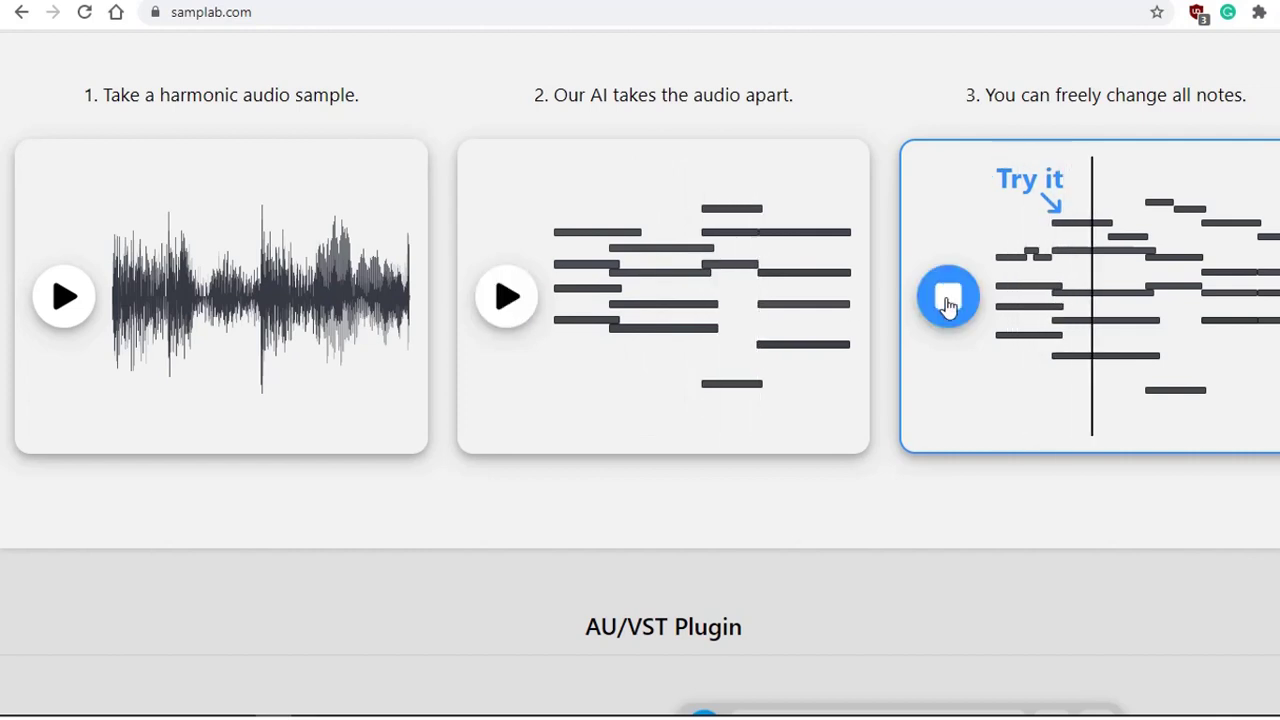
{"action": "left_click", "coordinate": [948, 300]}
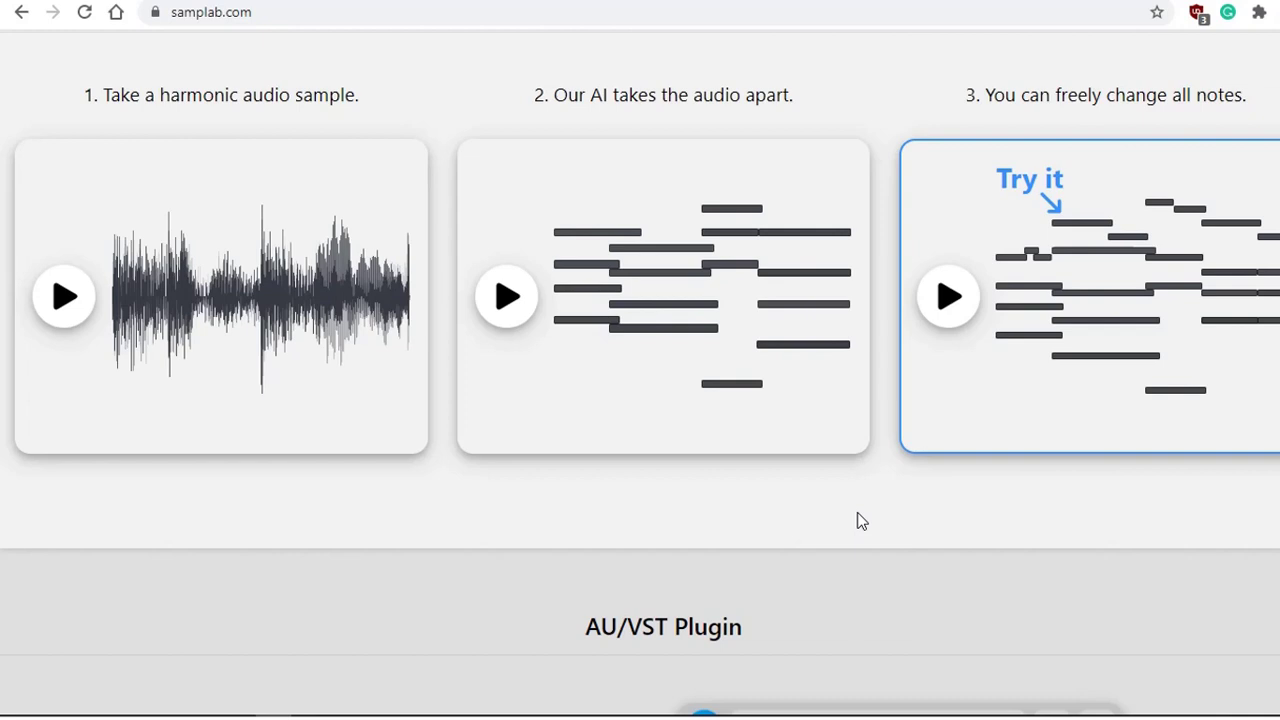
Step: Scroll down the Samplab homepage past the three-step demo
{"action": "scroll", "coordinate": [860, 520], "scroll_direction": "down", "scroll_amount": 4}
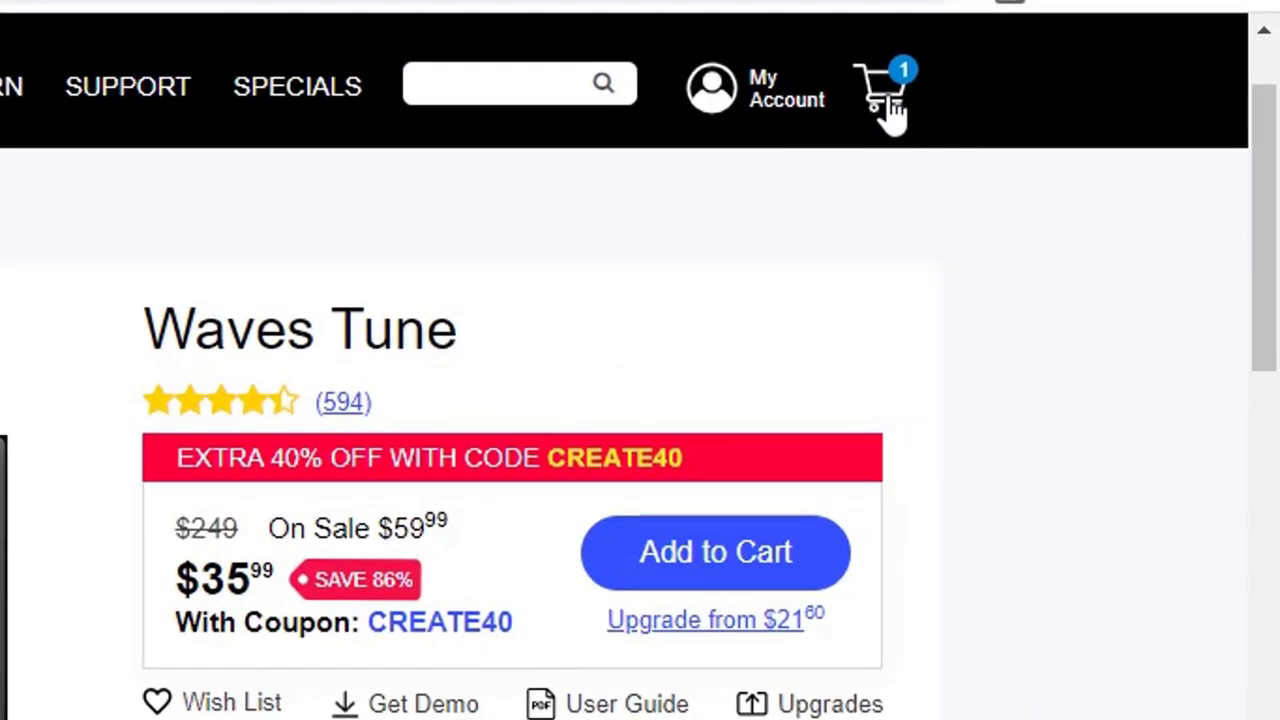
Step: Show the Waves shopping cart dropdown to check its contents
{"action": "left_click", "coordinate": [887, 99]}
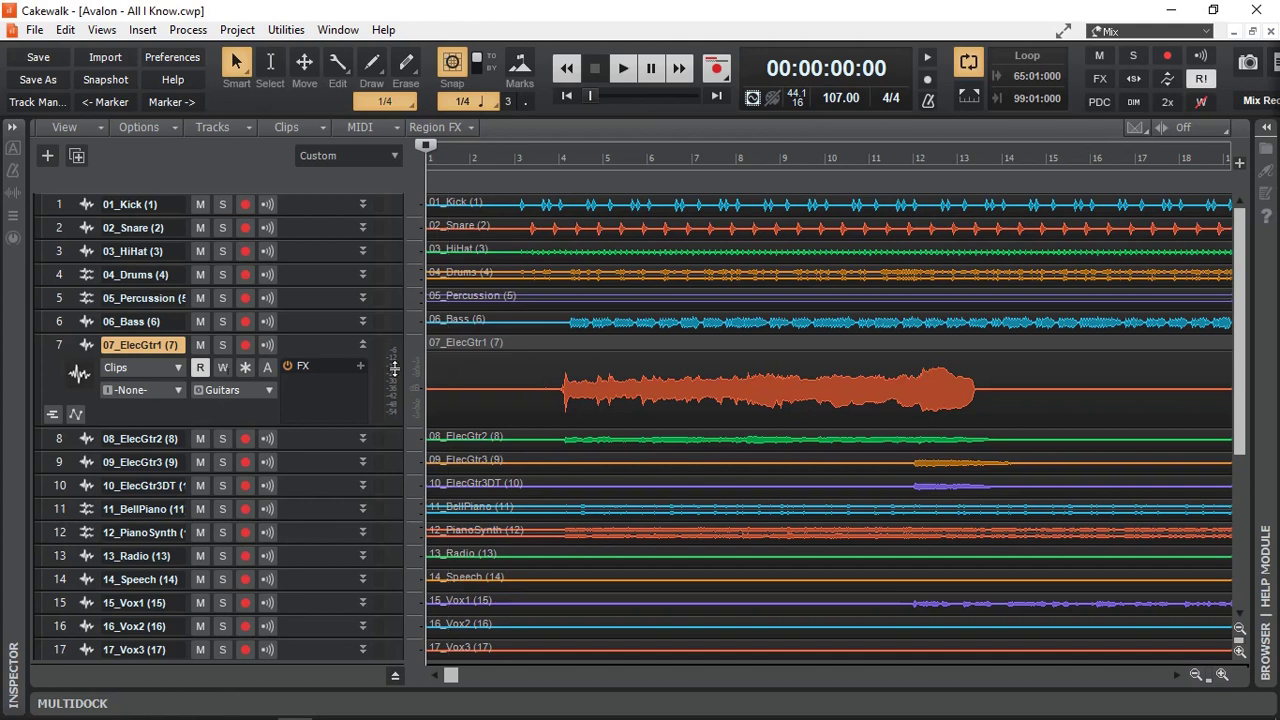
Step: Solo the 07_ElecGtr1 track, play the guitar from the start, then stop
{"action": "left_click", "coordinate": [222, 345]}
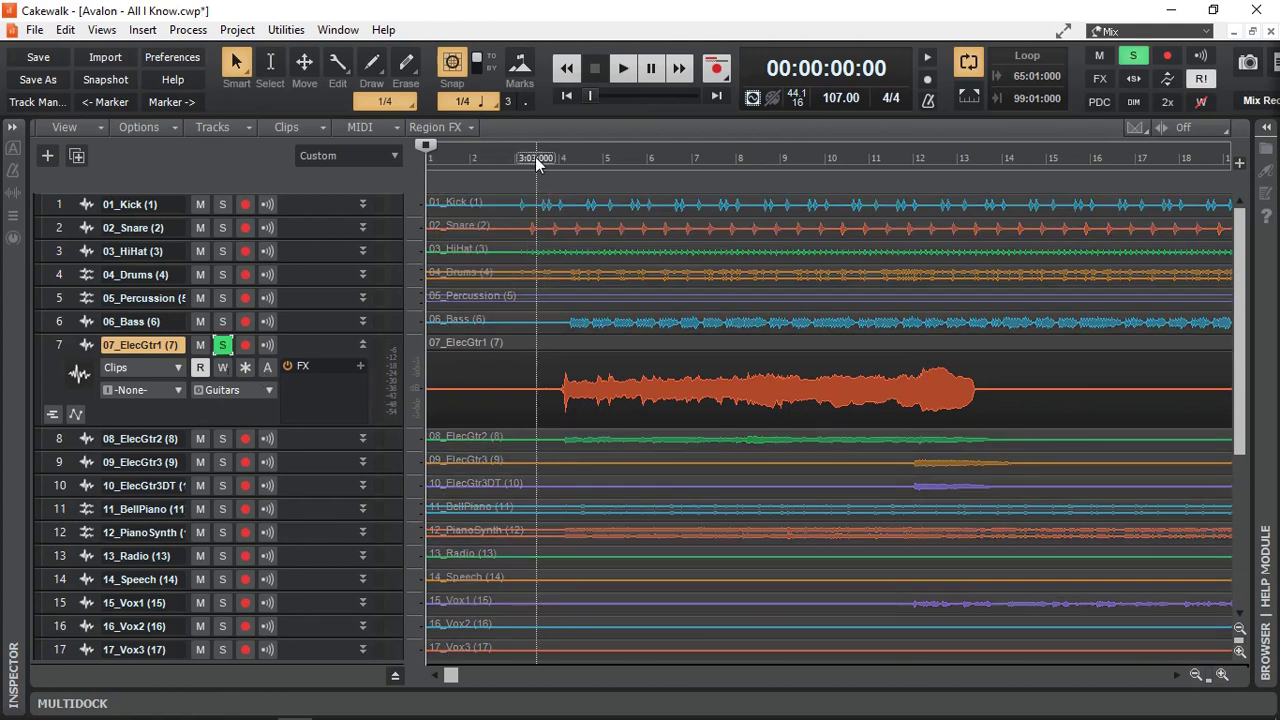
{"action": "key", "text": "space"}
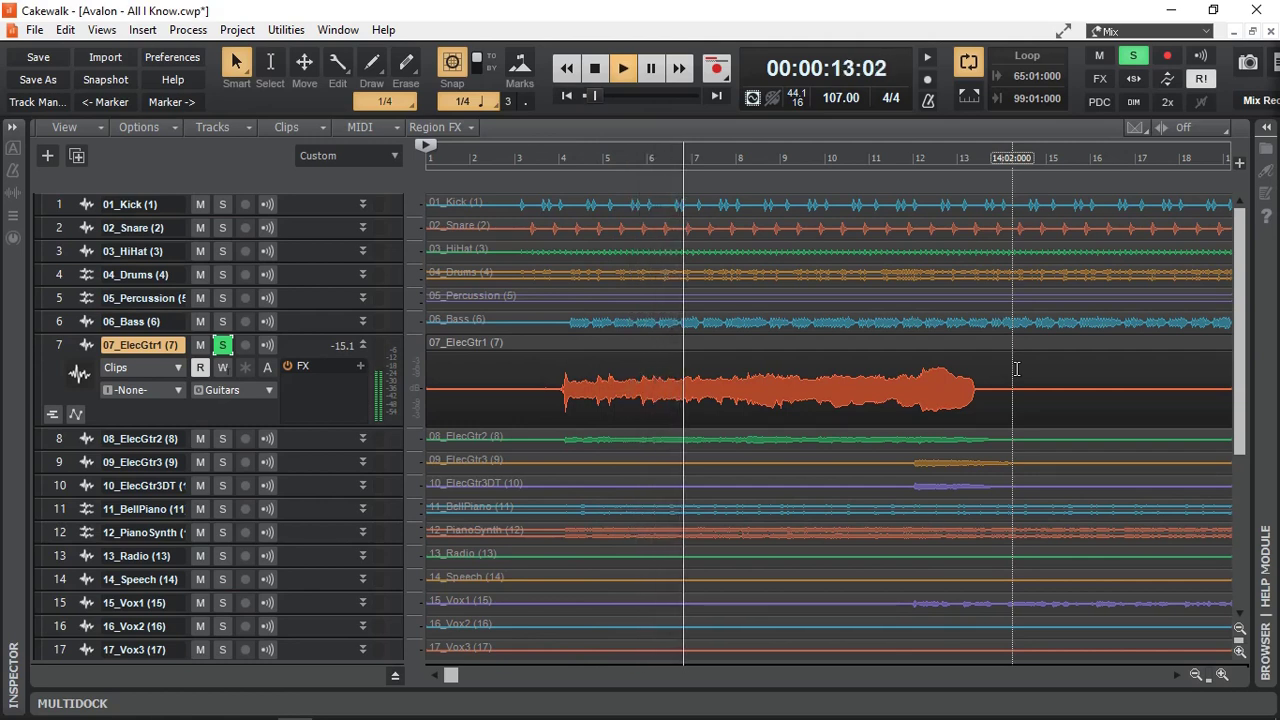
{"action": "key", "text": "space"}
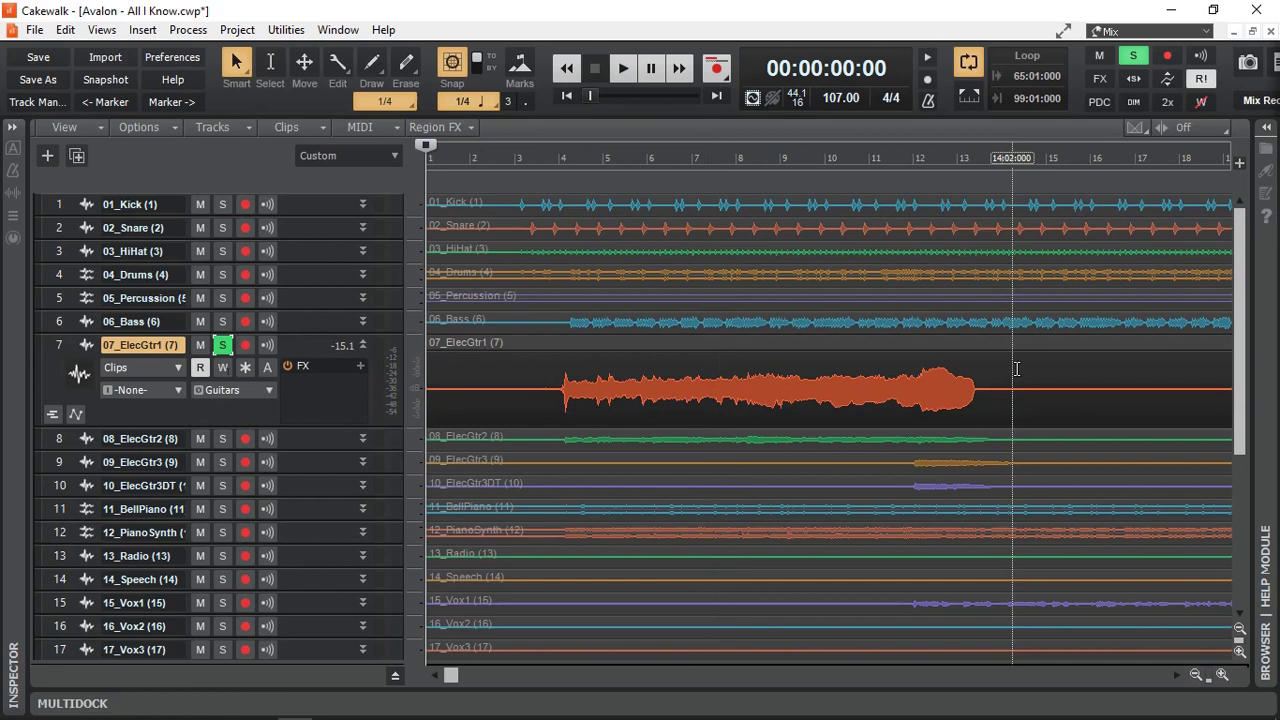
Step: Insert Waves Tune Mono on the 07_ElecGtr1 track and move its window right
{"action": "left_click", "coordinate": [360, 366]}
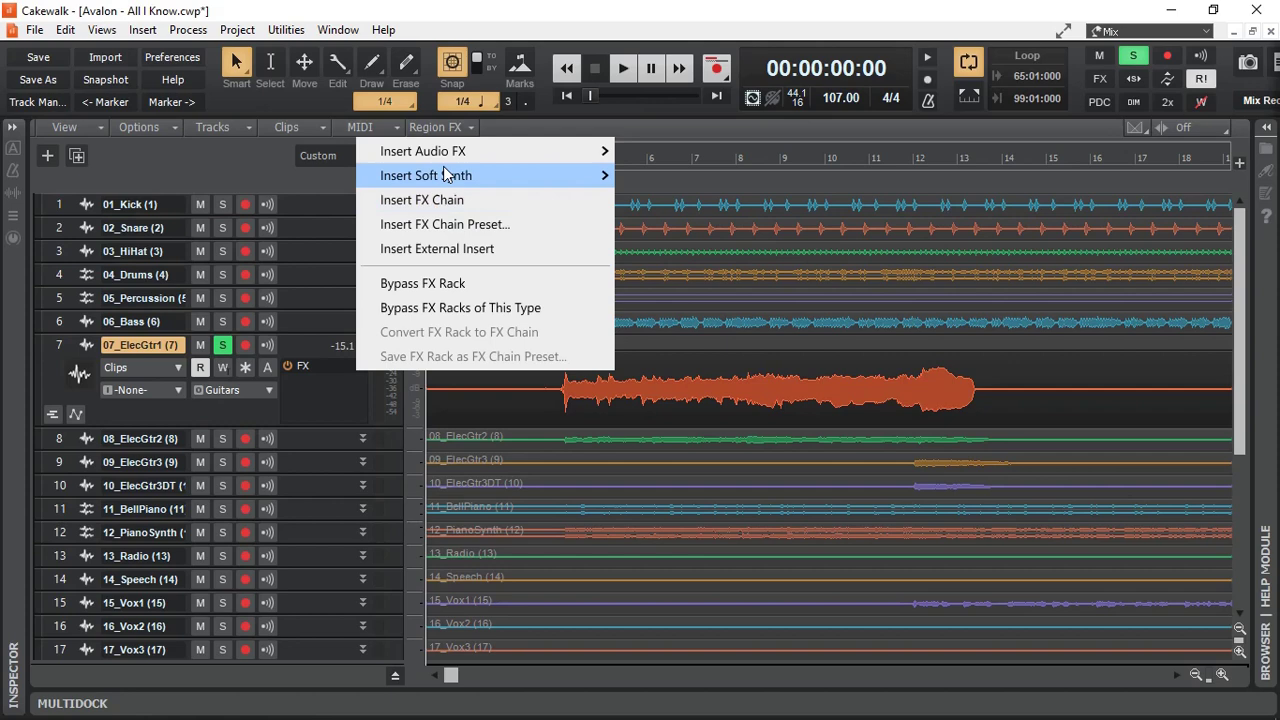
{"action": "mouse_move", "coordinate": [455, 151]}
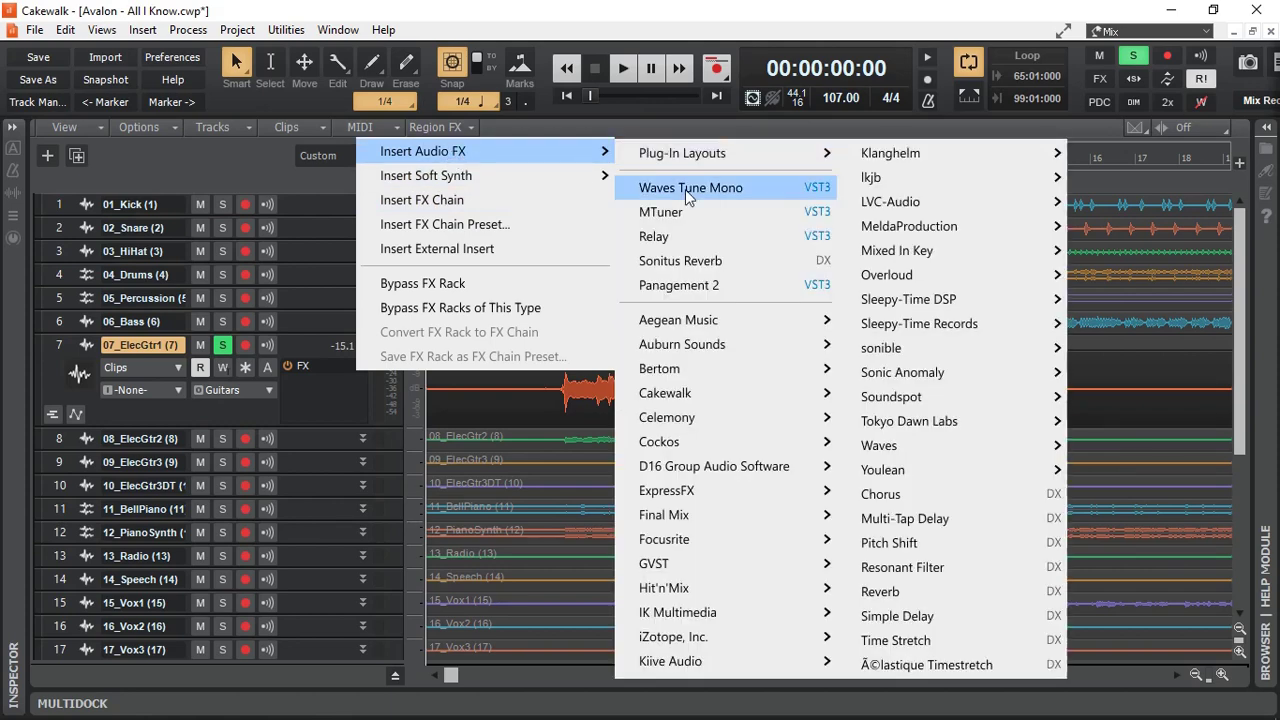
{"action": "left_click", "coordinate": [685, 189]}
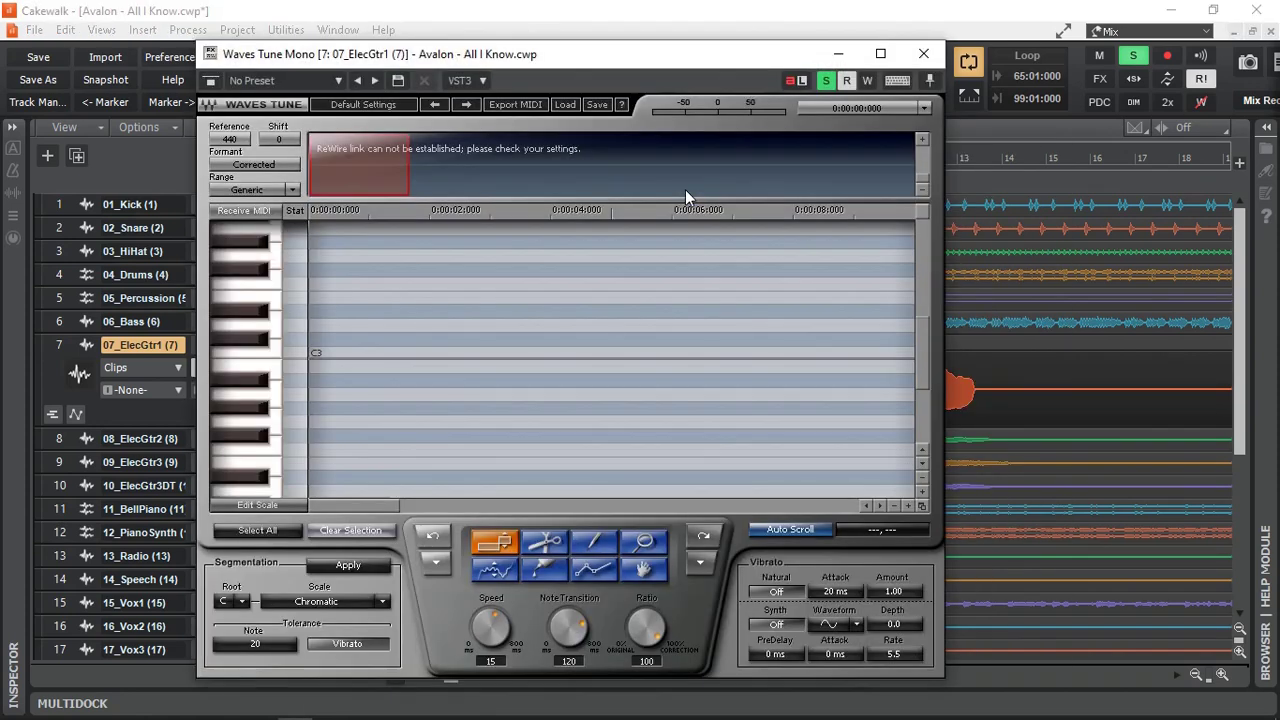
{"action": "left_click_drag", "start_coordinate": [602, 55], "coordinate": [684, 55]}
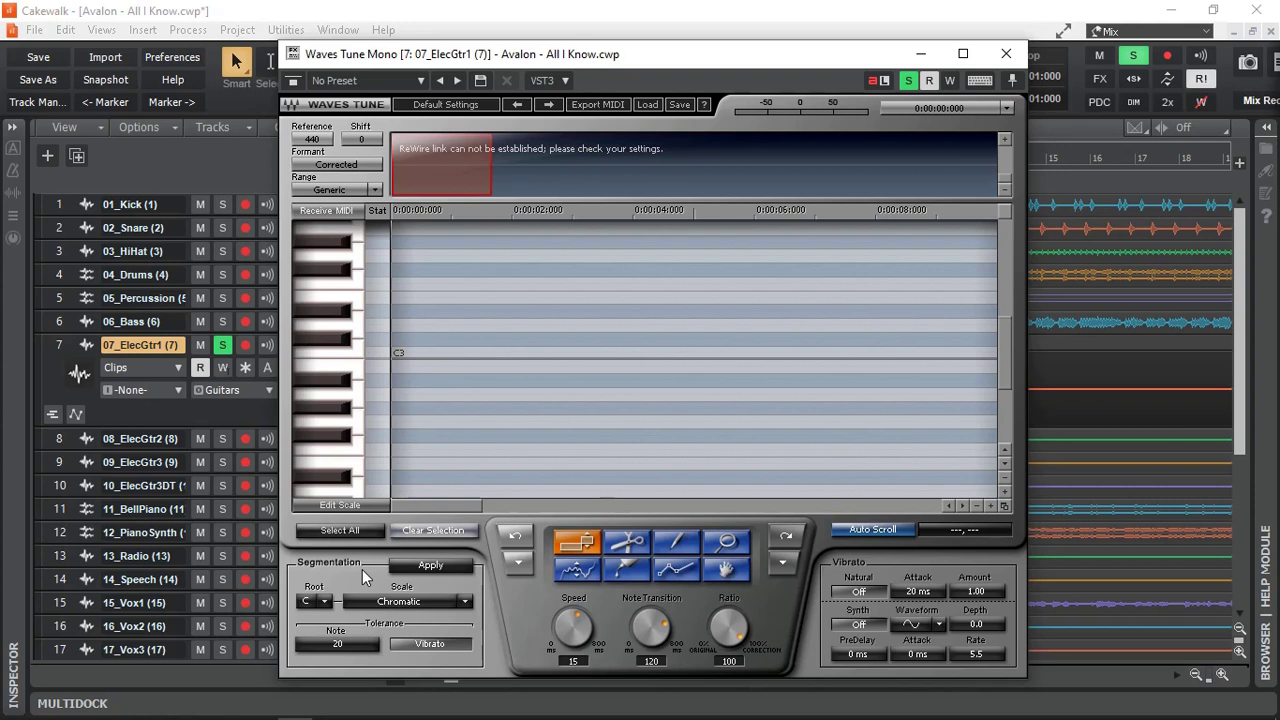
Step: Play the guitar so Waves Tune scans it, zooming the pitch view out, then stop
{"action": "key", "text": "space"}
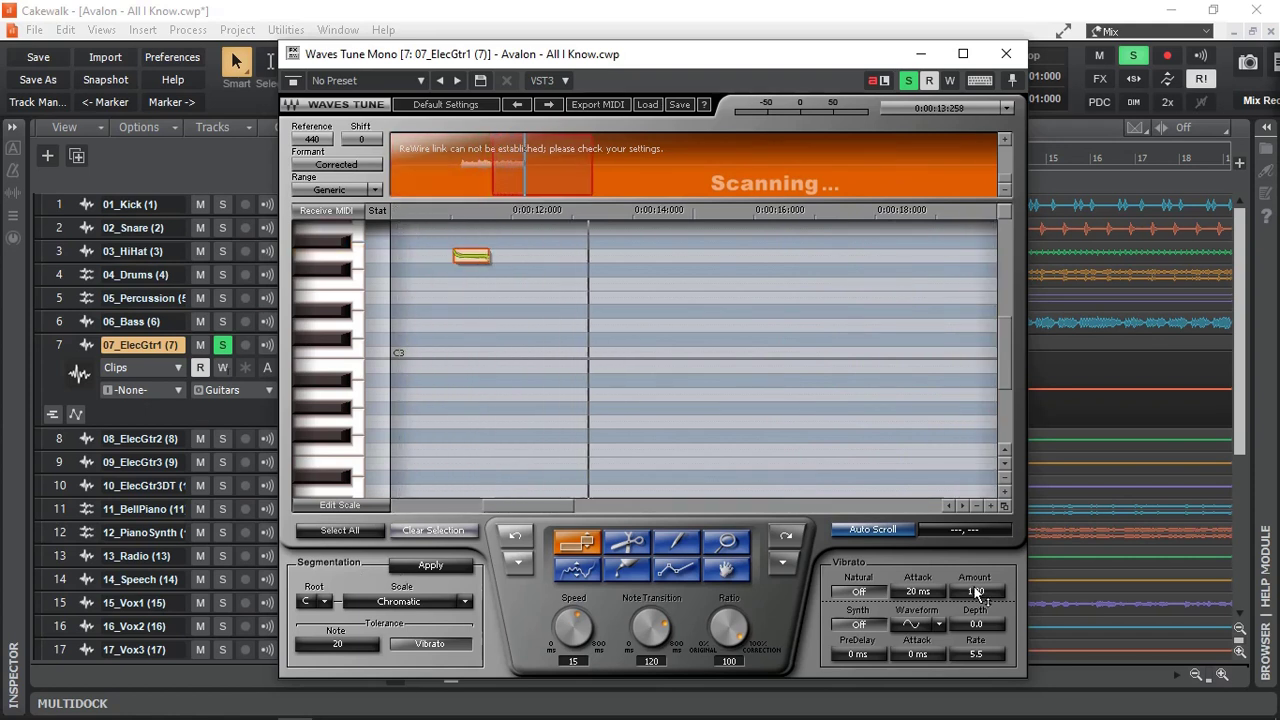
{"action": "left_click", "coordinate": [1006, 484]}
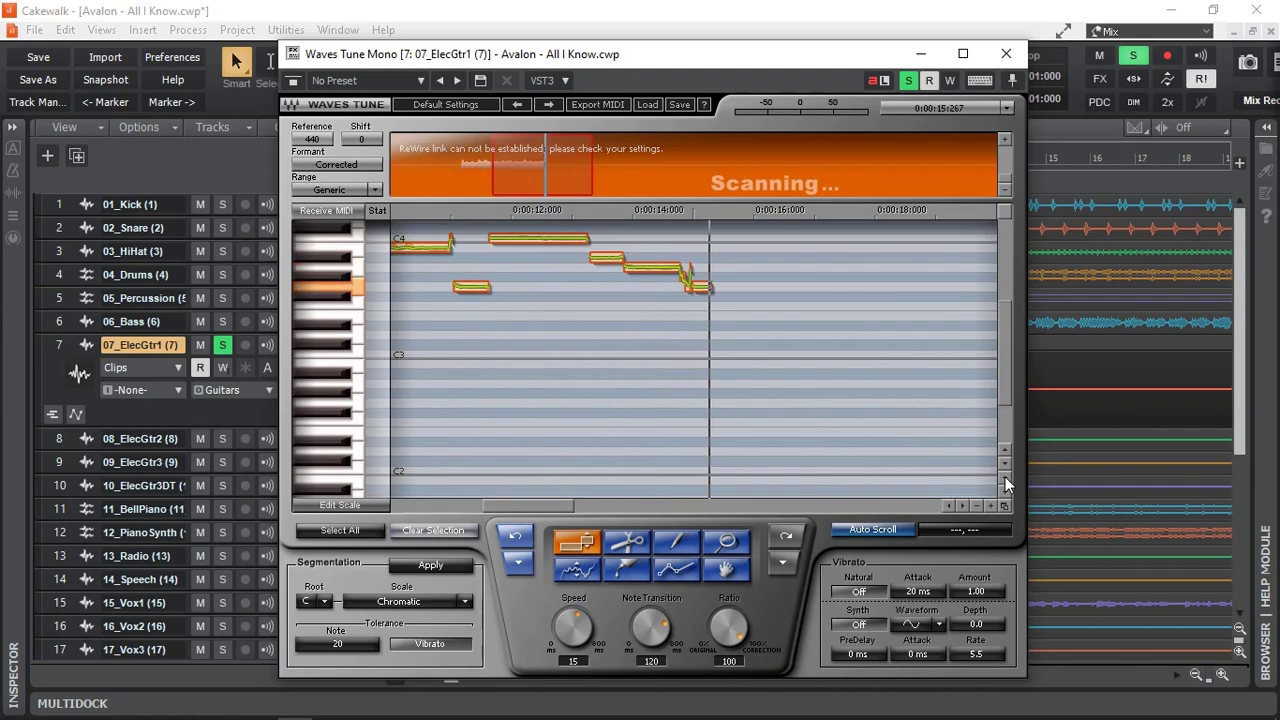
{"action": "scroll", "coordinate": [1008, 382], "scroll_direction": "up", "scroll_amount": 2}
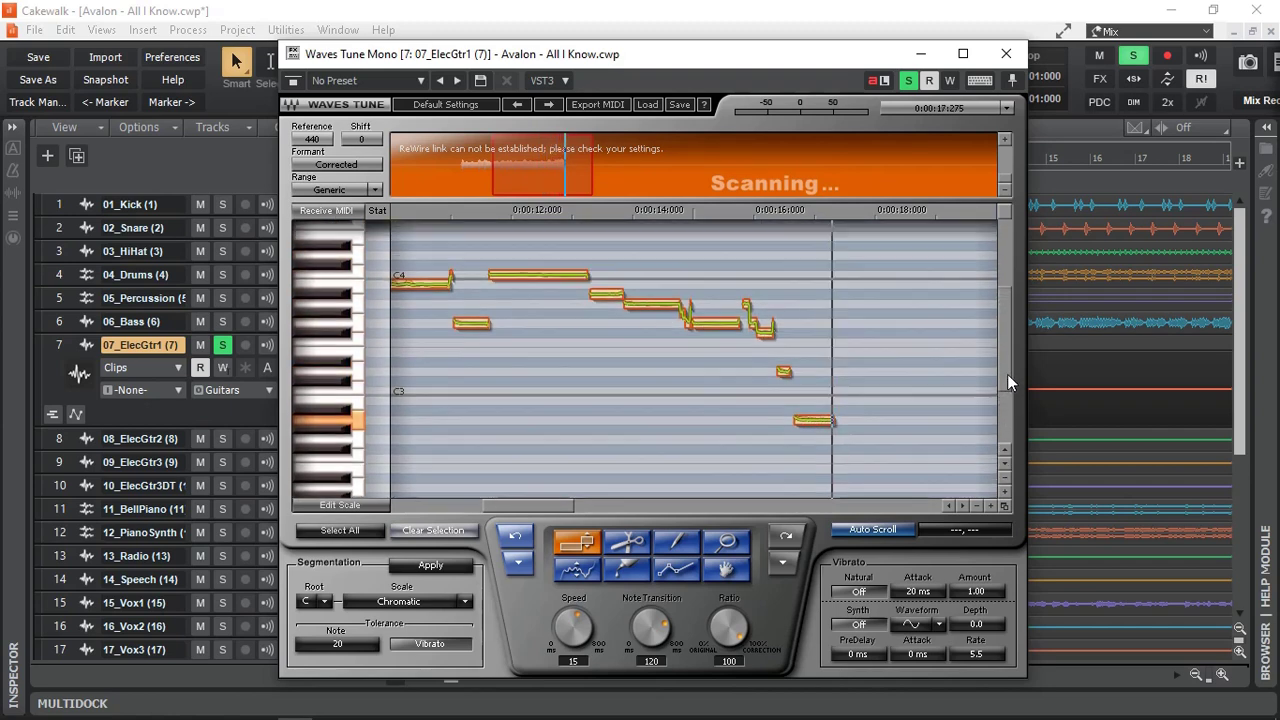
{"action": "left_click", "coordinate": [978, 507]}
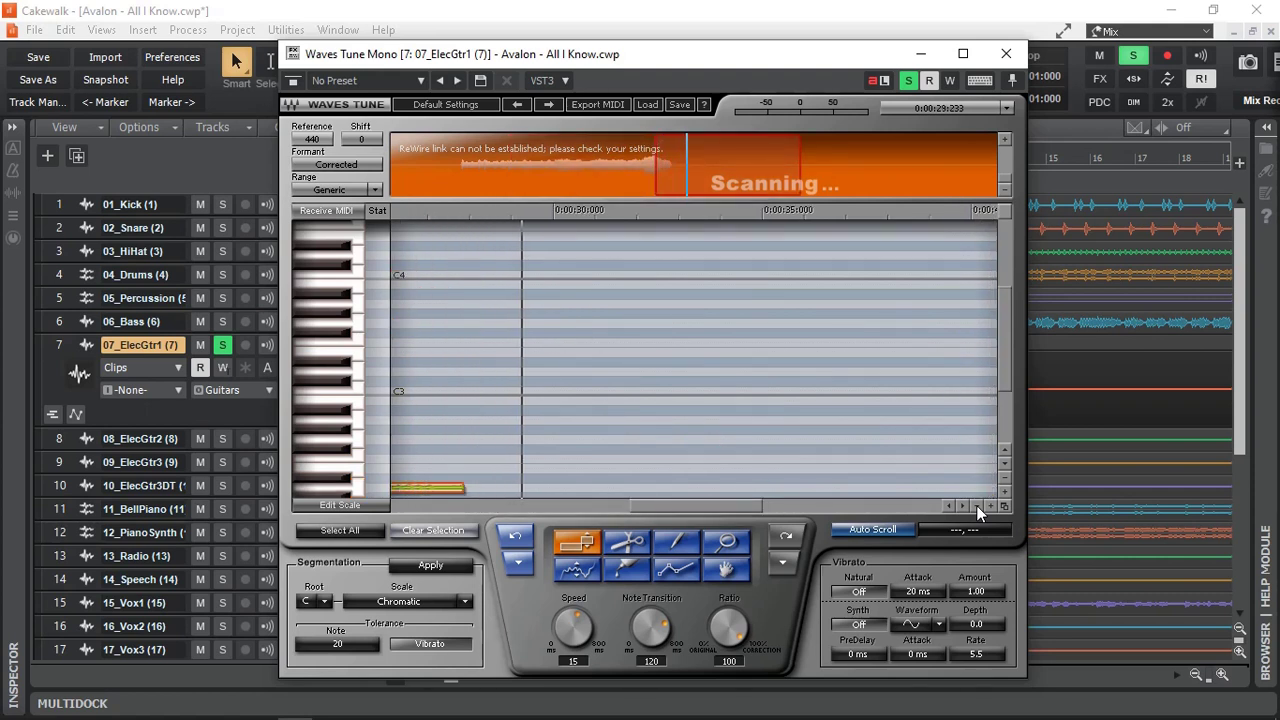
{"action": "key", "text": "space"}
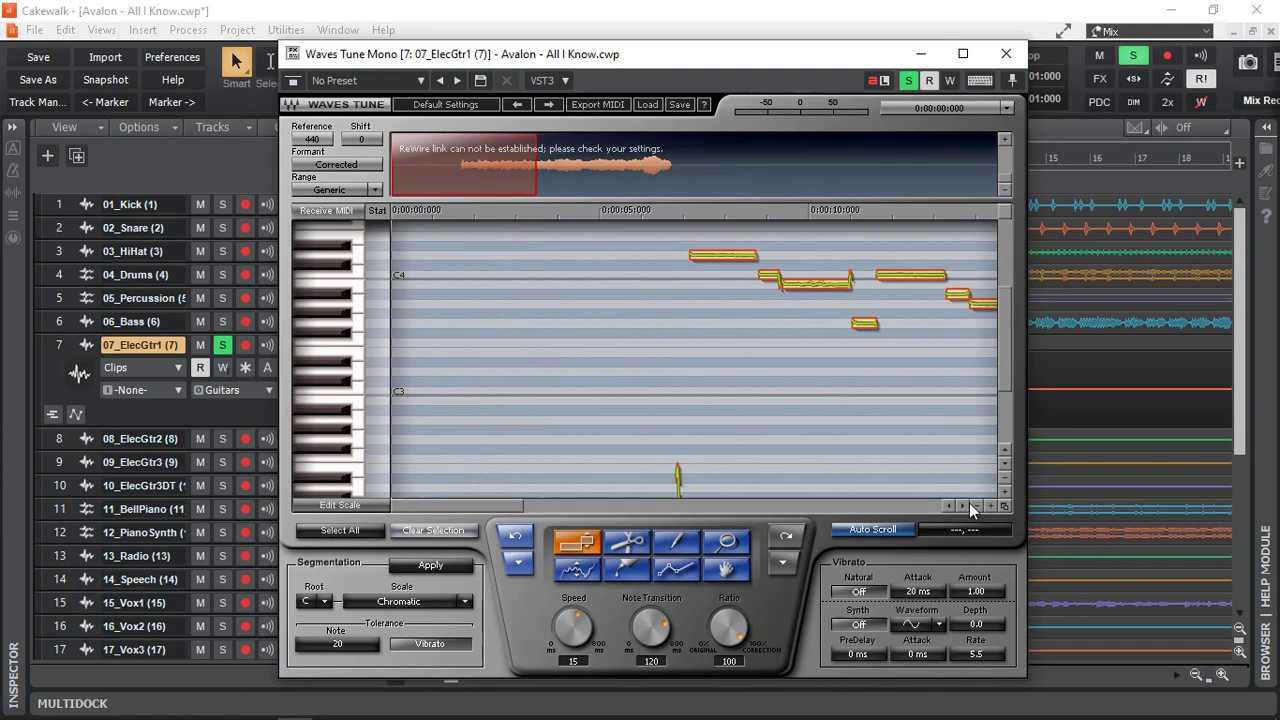
Step: Zoom the pitch view out, select all detected notes, and set Tolerance Note to 50
{"action": "left_click", "coordinate": [977, 505]}
{"action": "left_click", "coordinate": [596, 506]}
{"action": "left_click_drag", "start_coordinate": [596, 516], "coordinate": [548, 520]}
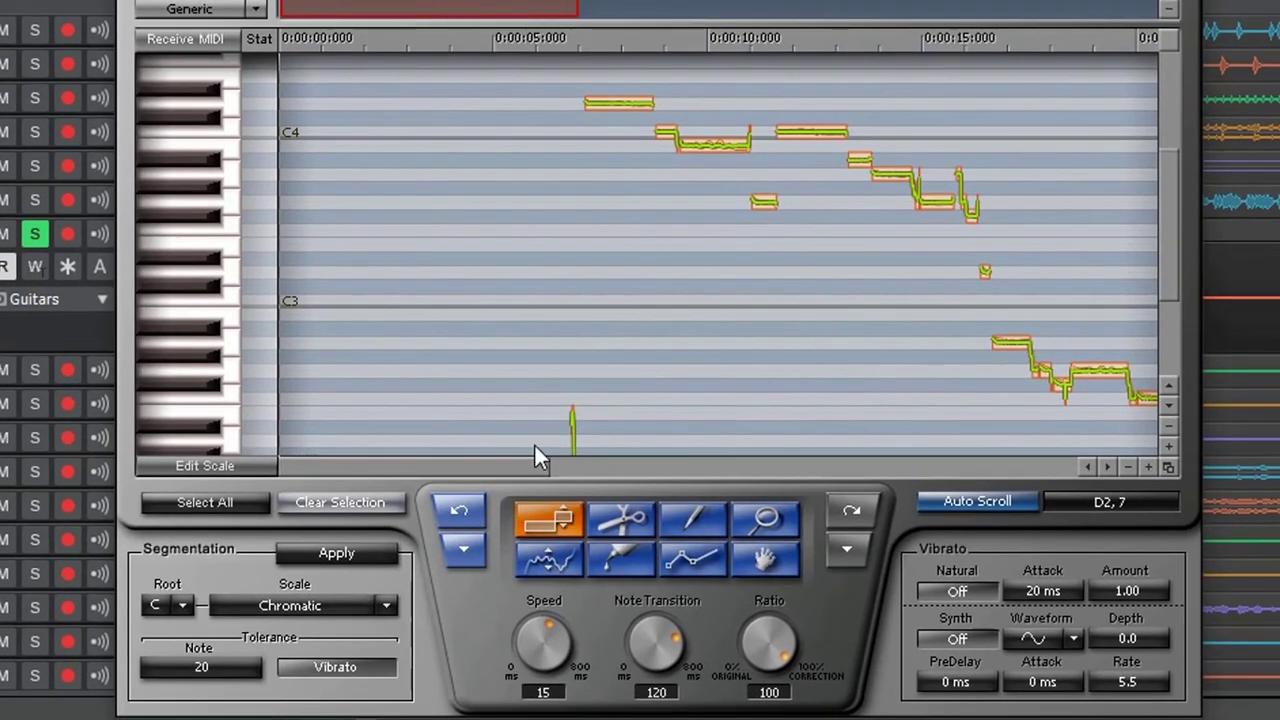
{"action": "left_click_drag", "start_coordinate": [520, 466], "coordinate": [611, 467]}
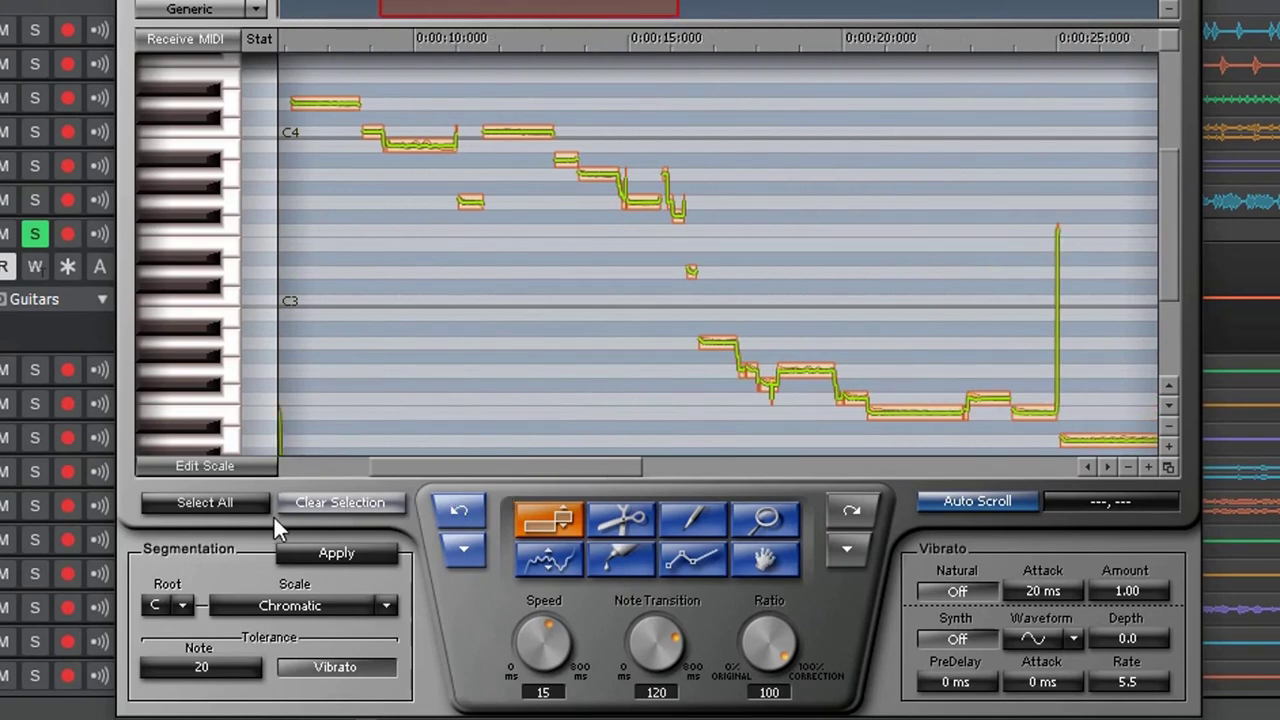
{"action": "left_click", "coordinate": [225, 508]}
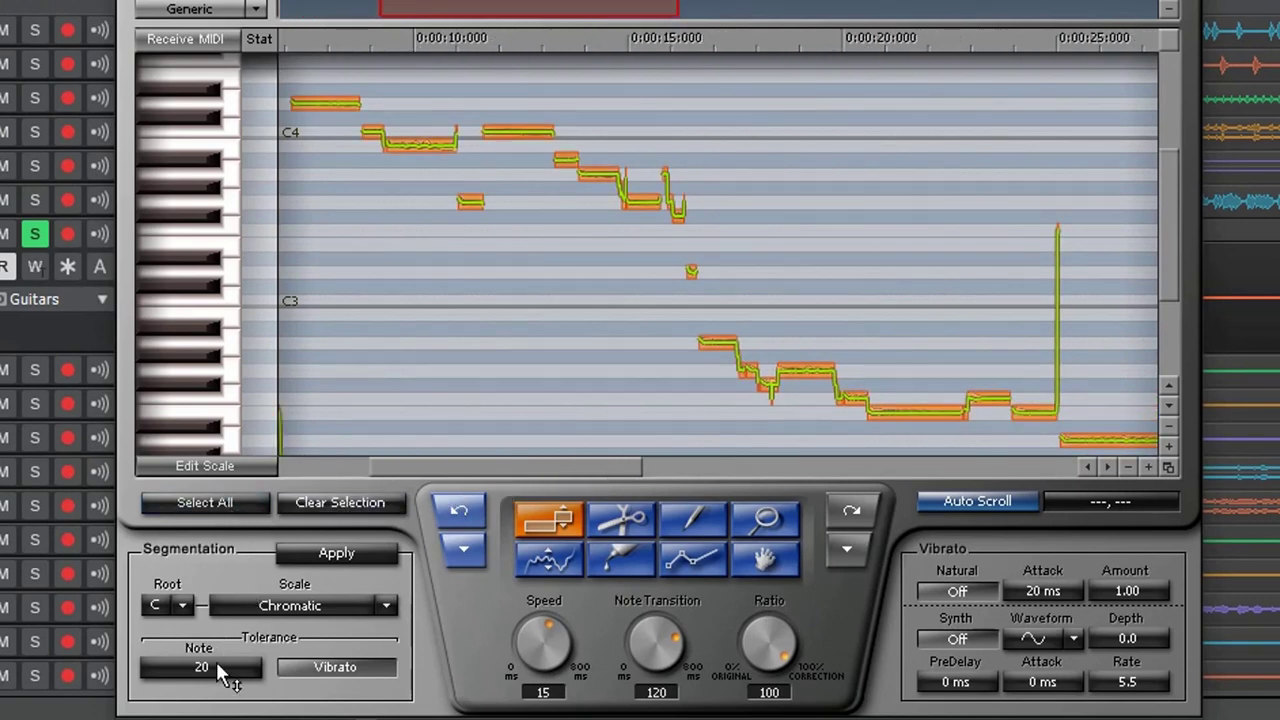
{"action": "mouse_move", "coordinate": [216, 661]}
{"action": "left_mouse_down"}
{"action": "mouse_move", "coordinate": [226, 676]}
{"action": "mouse_move", "coordinate": [214, 668]}
{"action": "left_mouse_up"}
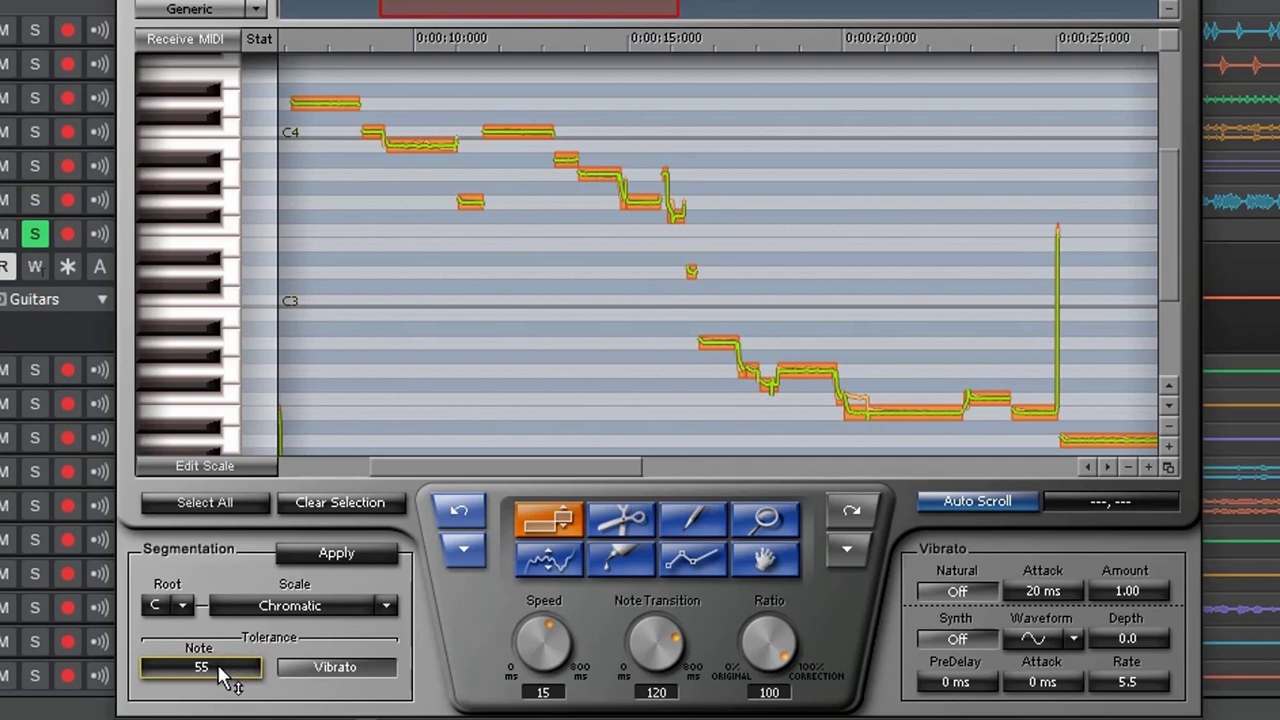
{"action": "left_click_drag", "start_coordinate": [217, 664], "coordinate": [217, 664]}
Step: Apply the new segmentation and export the notes as Waves Tune Output.mid, overwriting the old file
{"action": "left_click", "coordinate": [340, 555]}
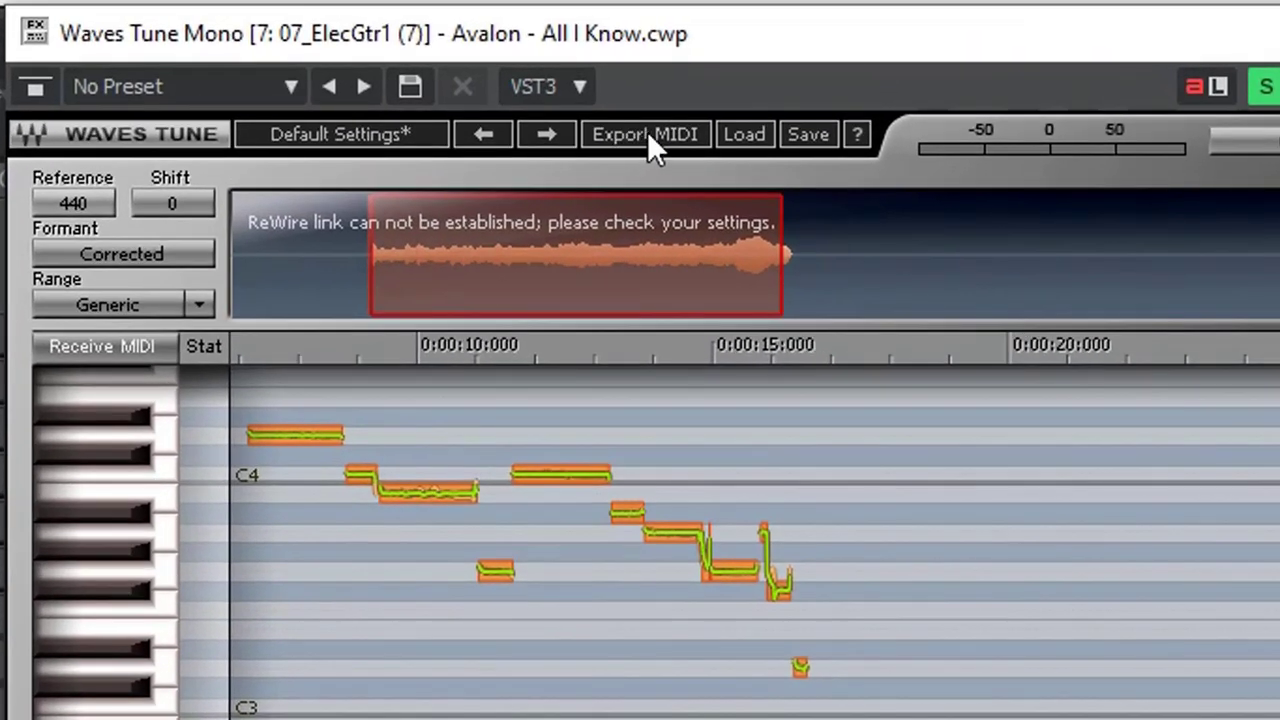
{"action": "left_click", "coordinate": [647, 131]}
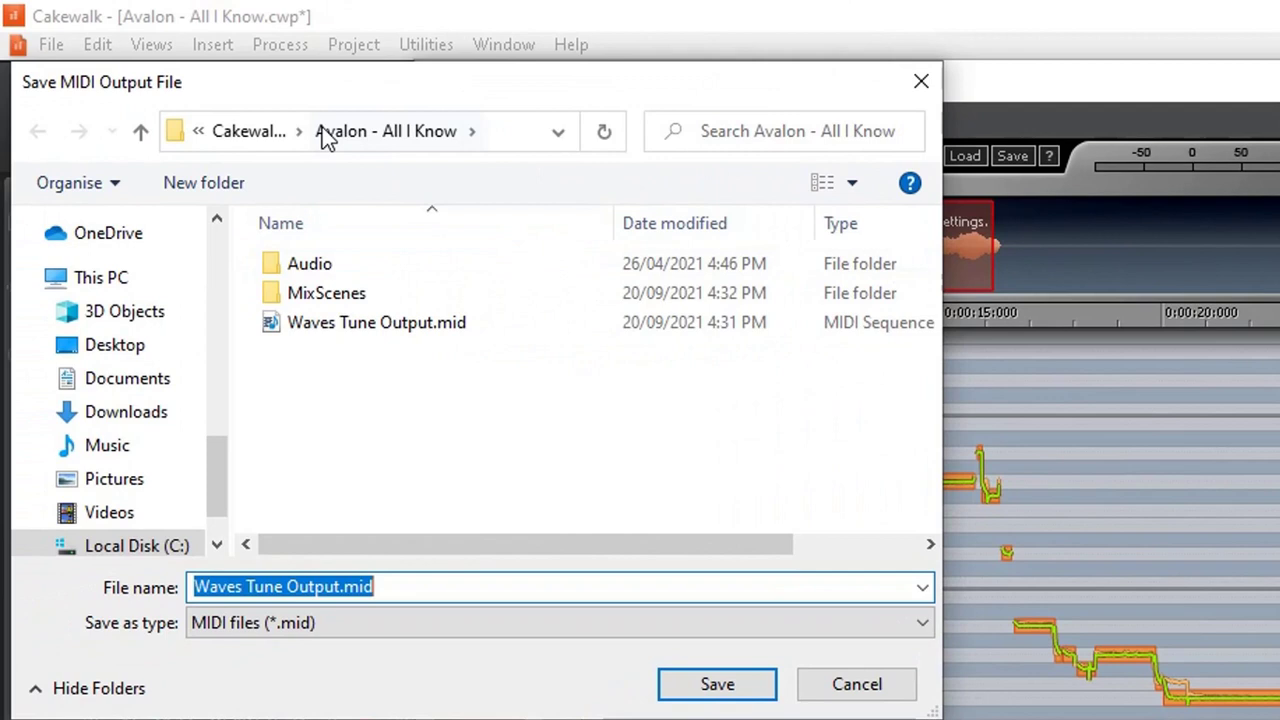
{"action": "left_click", "coordinate": [420, 322]}
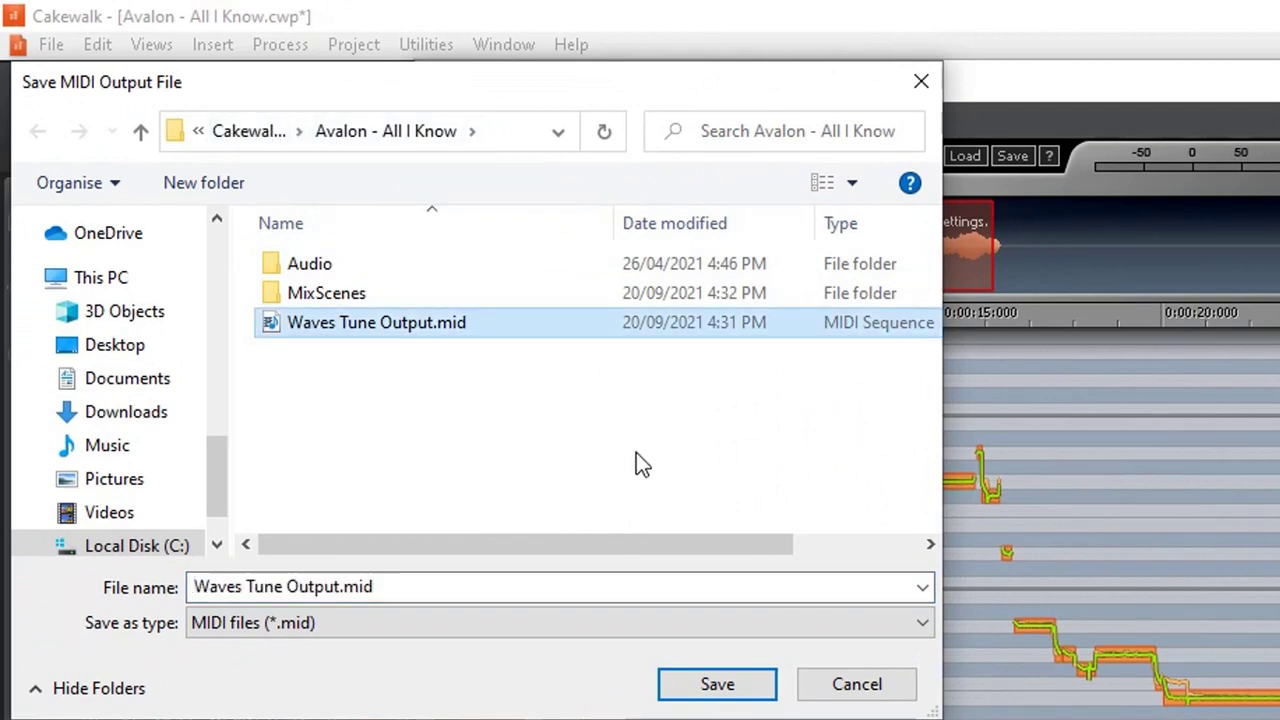
{"action": "left_click", "coordinate": [717, 684]}
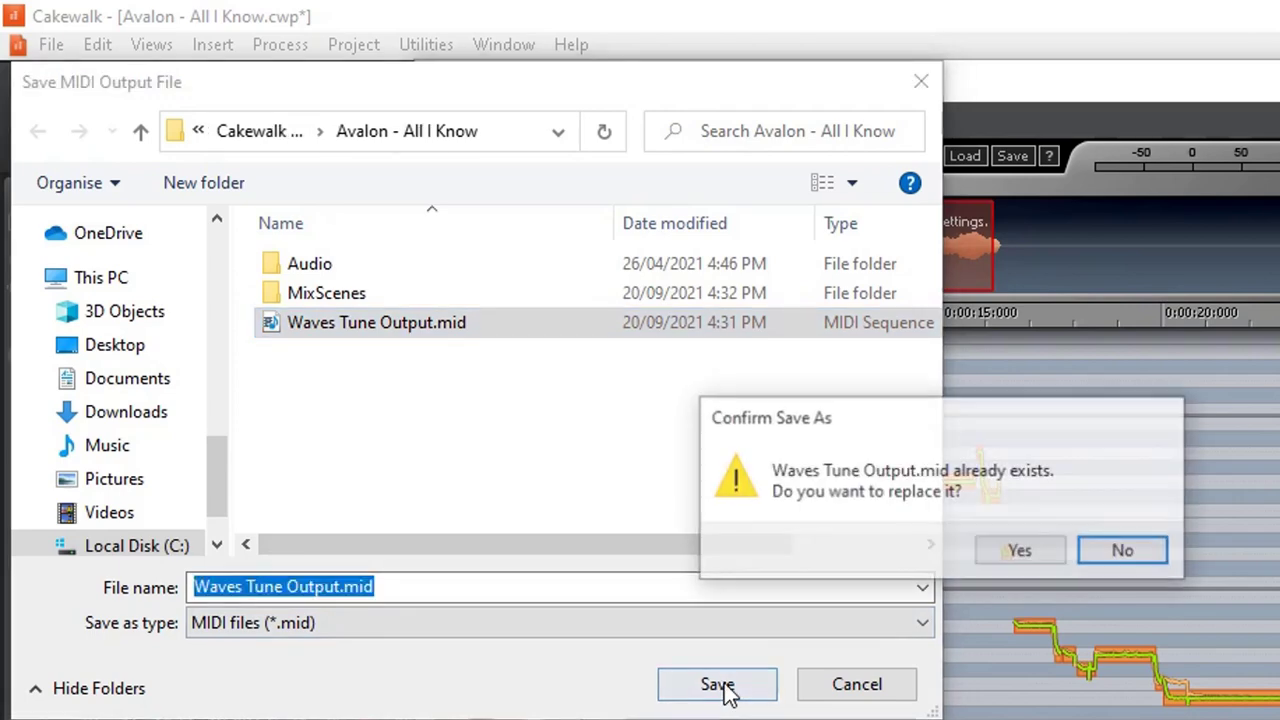
{"action": "left_click", "coordinate": [1020, 553]}
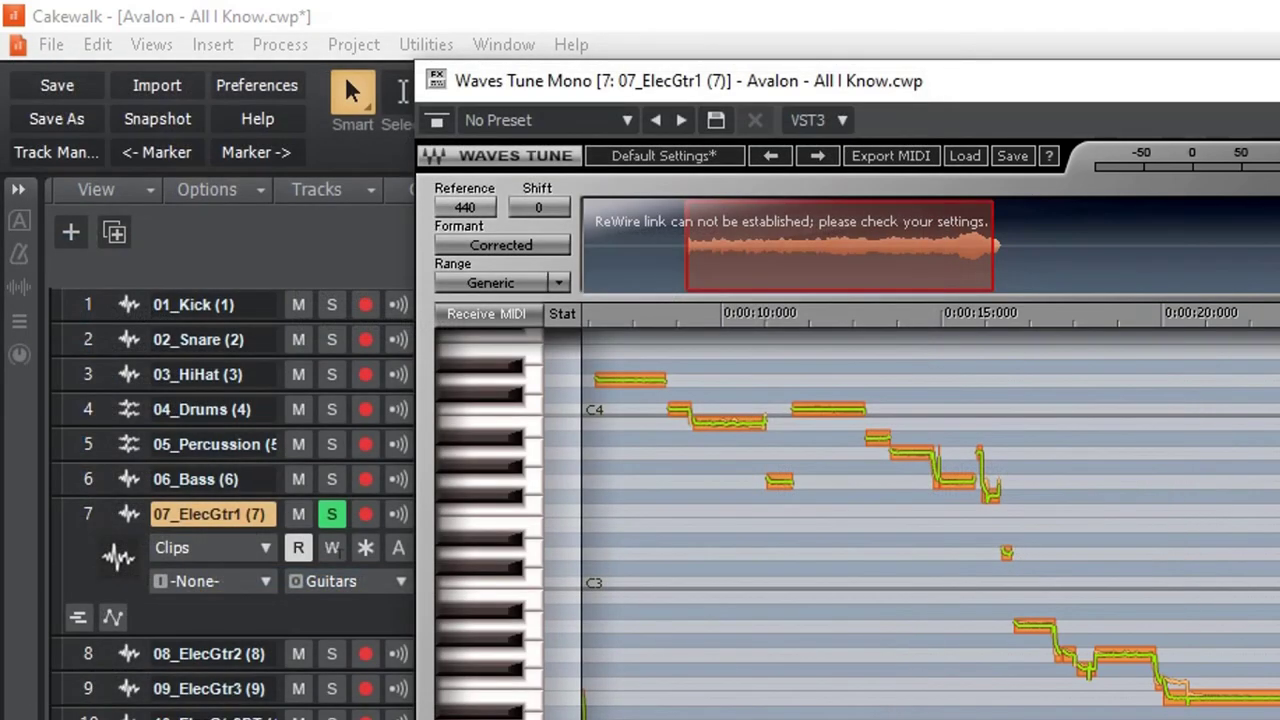
Step: Close Waves Tune and create a new SI-String Section instrument track
{"action": "key", "text": "alt+F4"}
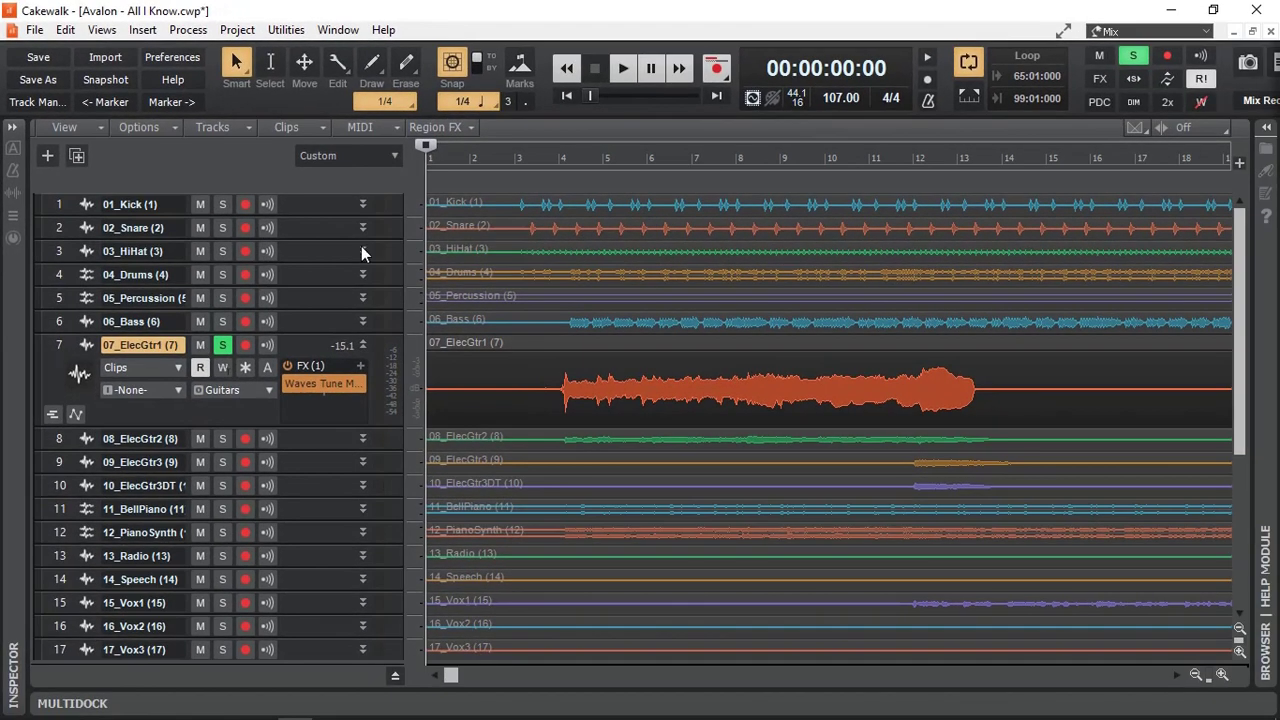
{"action": "left_click", "coordinate": [45, 155]}
{"action": "left_click", "coordinate": [283, 64]}
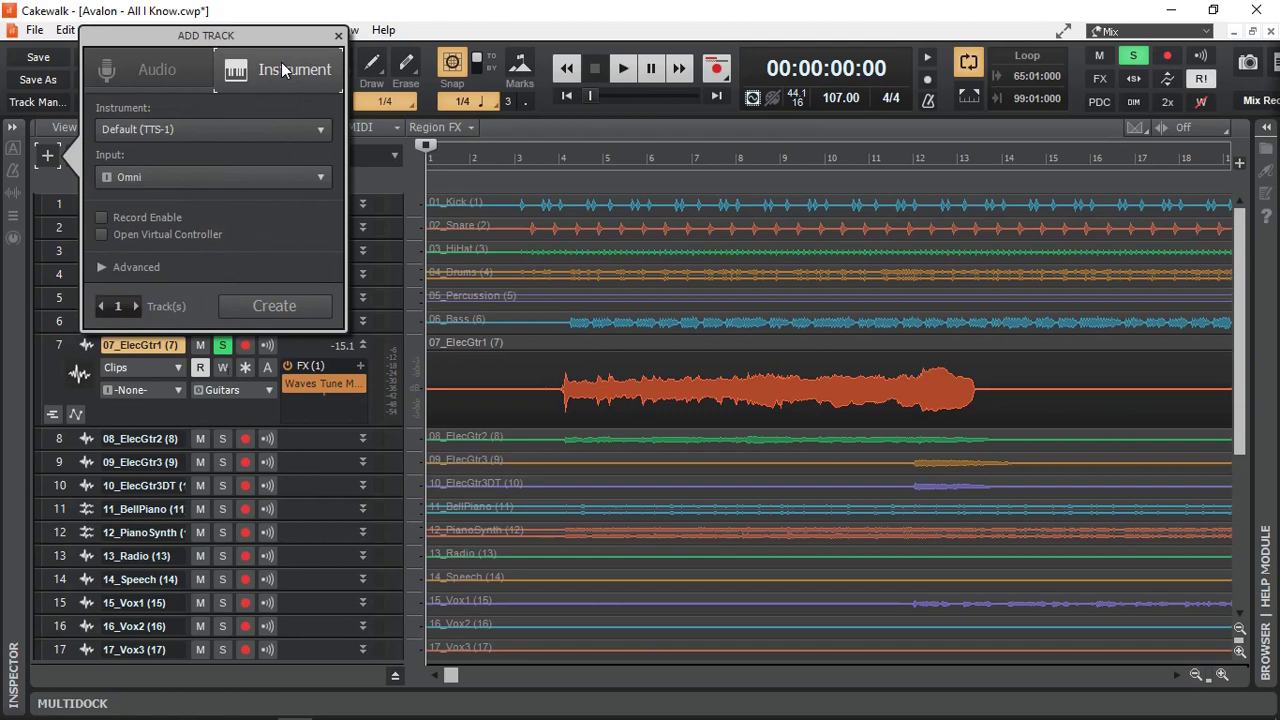
{"action": "left_click", "coordinate": [202, 129]}
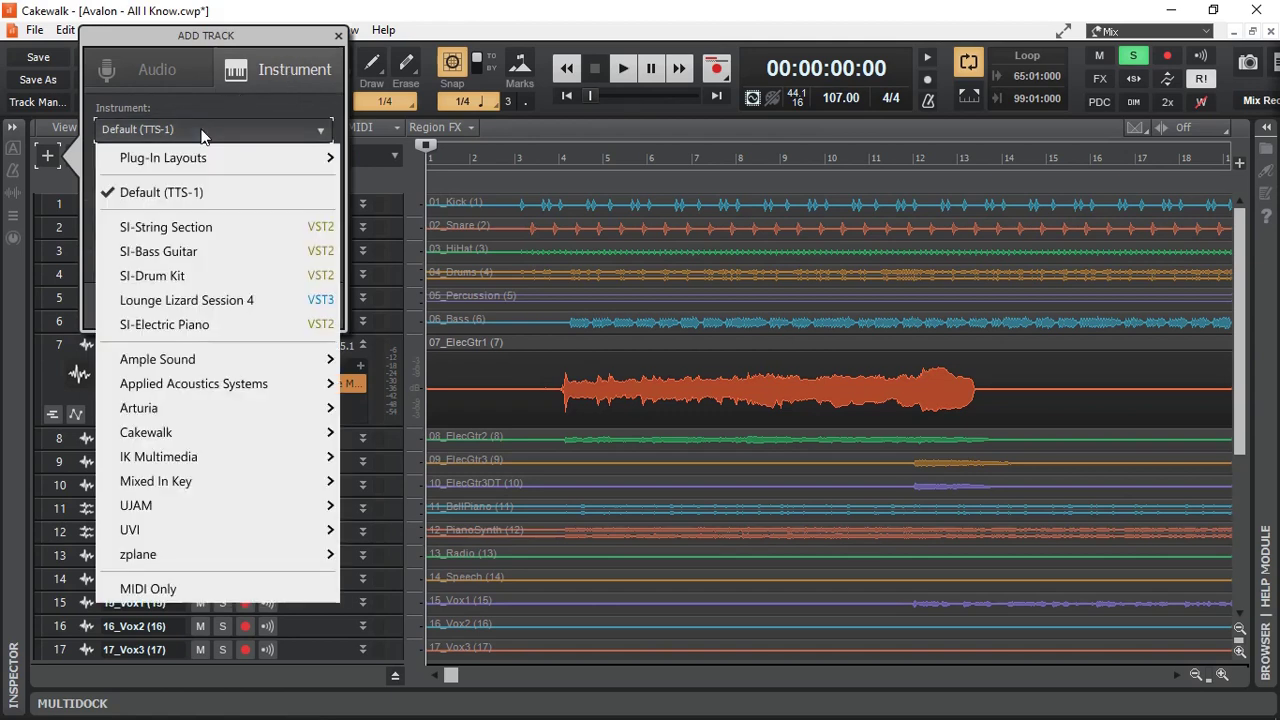
{"action": "left_click", "coordinate": [181, 227]}
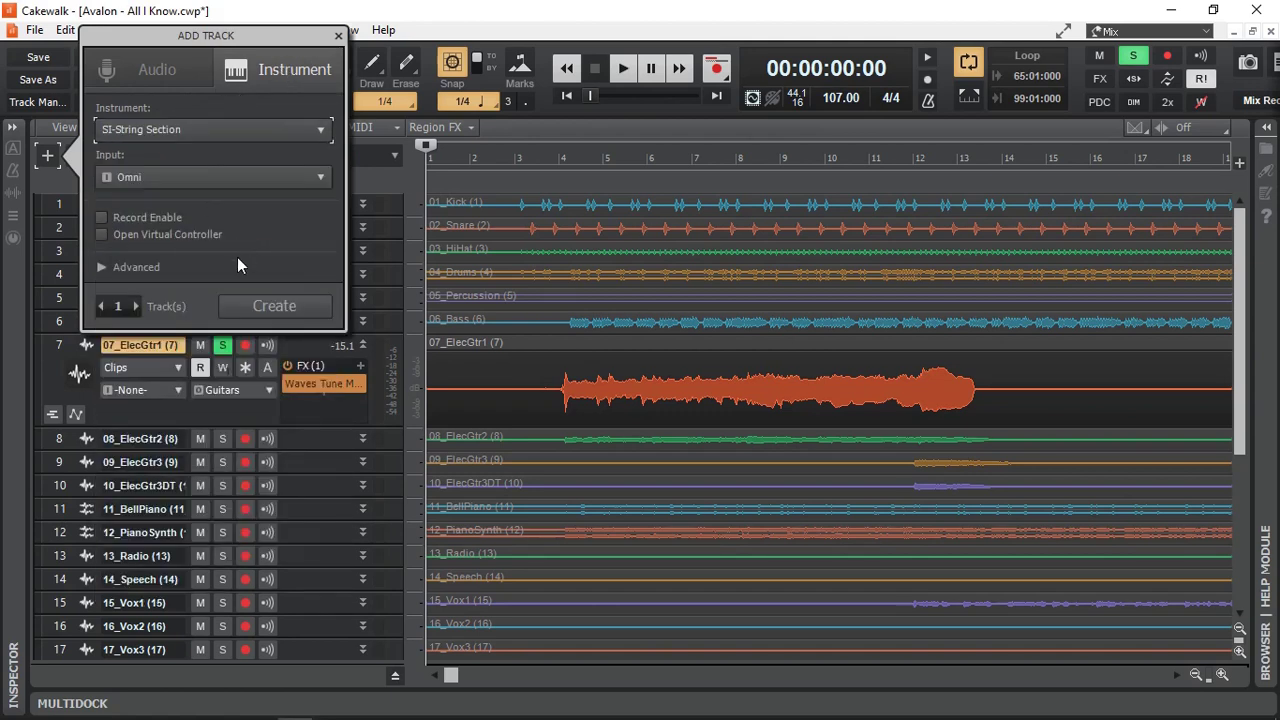
{"action": "left_click", "coordinate": [277, 308]}
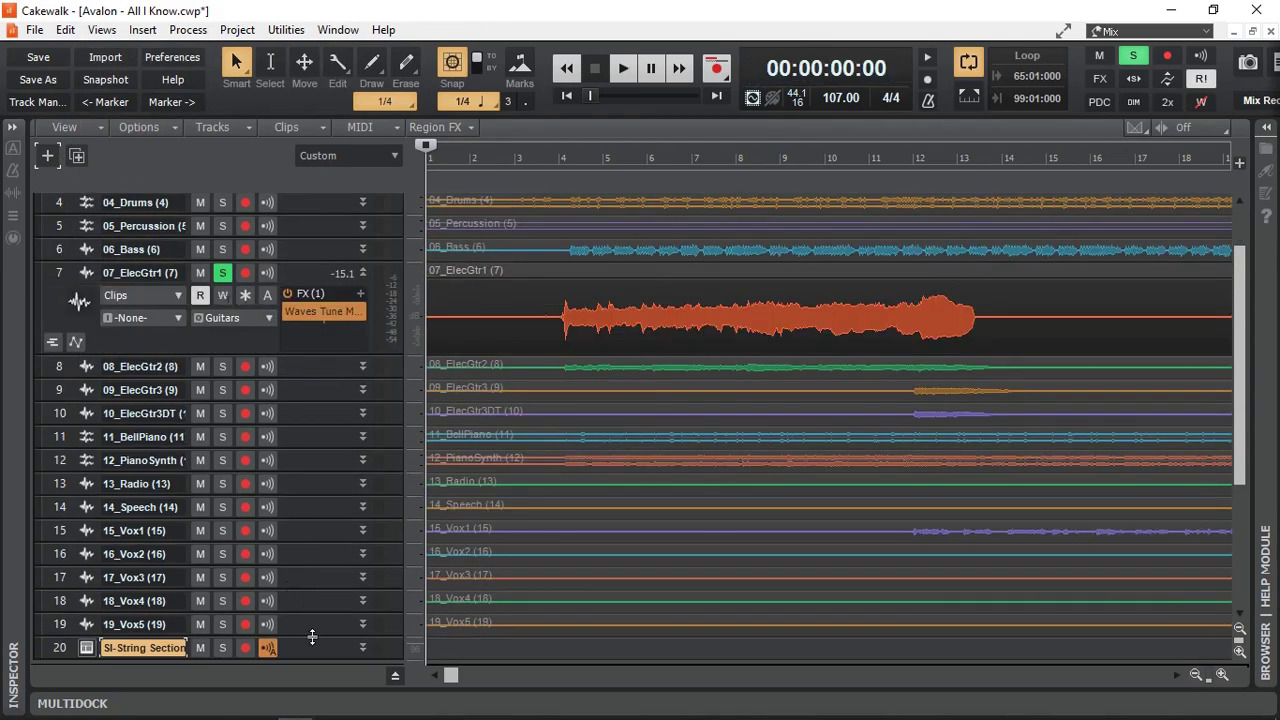
Step: Move the string track directly below 07_ElecGtr1, expand its controls, and show the Browser
{"action": "left_click_drag", "start_coordinate": [314, 649], "coordinate": [335, 373]}
{"action": "left_click", "coordinate": [363, 368]}
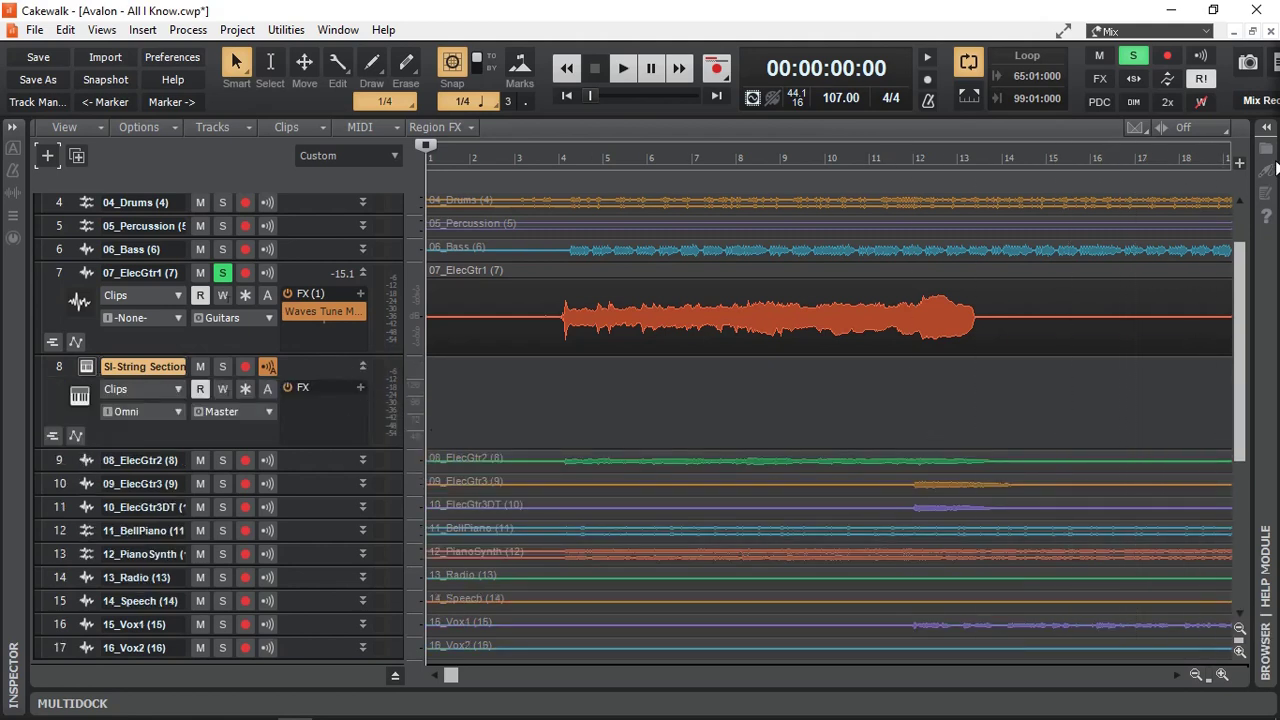
{"action": "left_click", "coordinate": [1266, 130]}
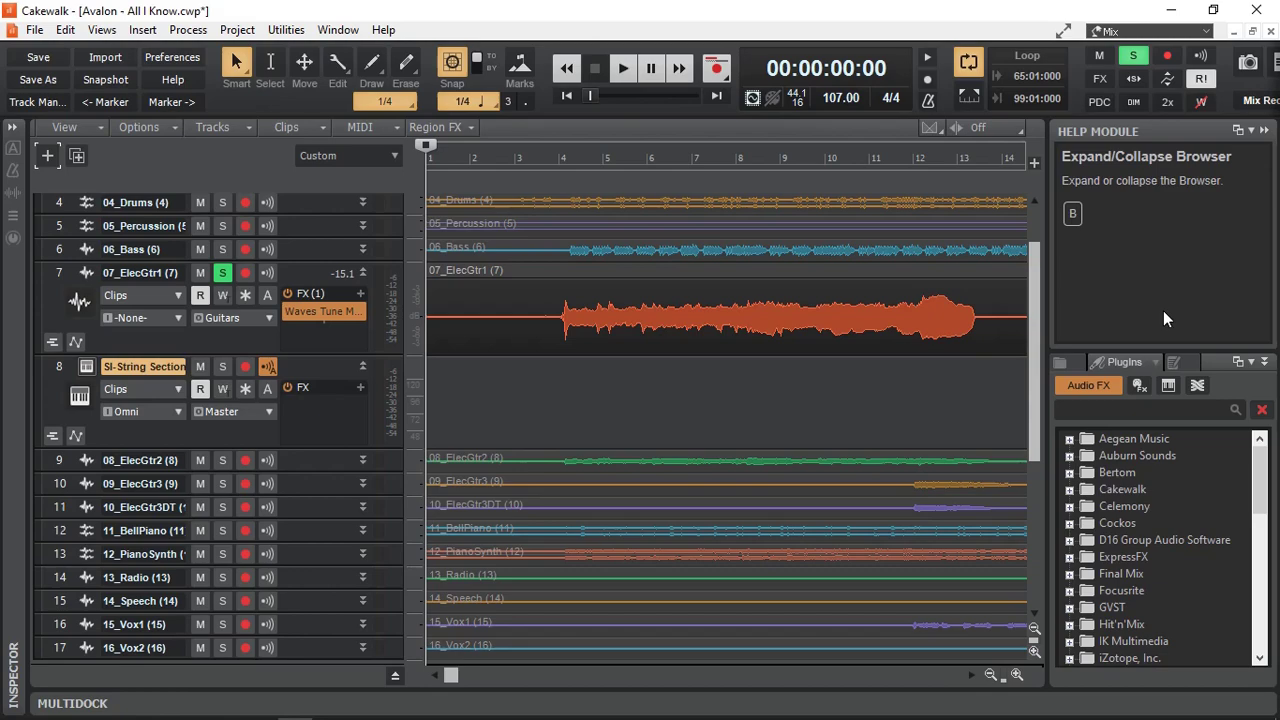
Step: Drag Waves Tune Output.mid from the Media browser's Project Files onto the SI-String Section track
{"action": "left_click", "coordinate": [1062, 363]}
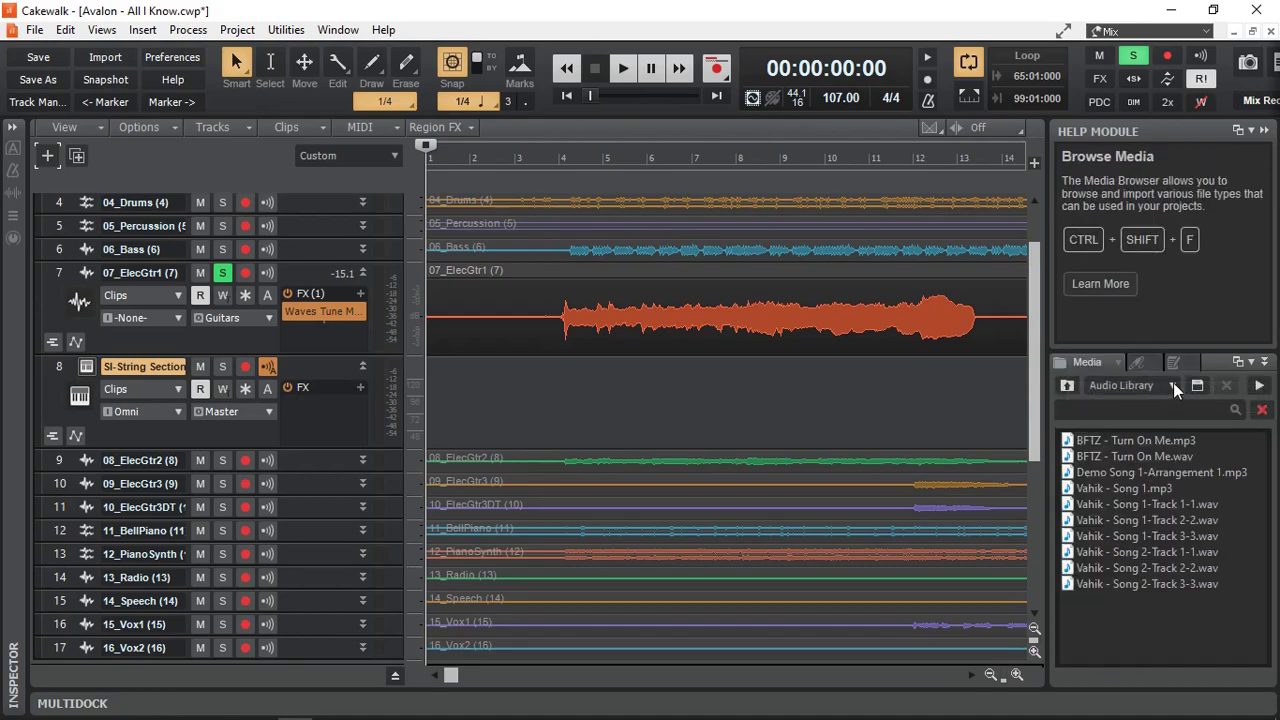
{"action": "left_click", "coordinate": [1173, 386]}
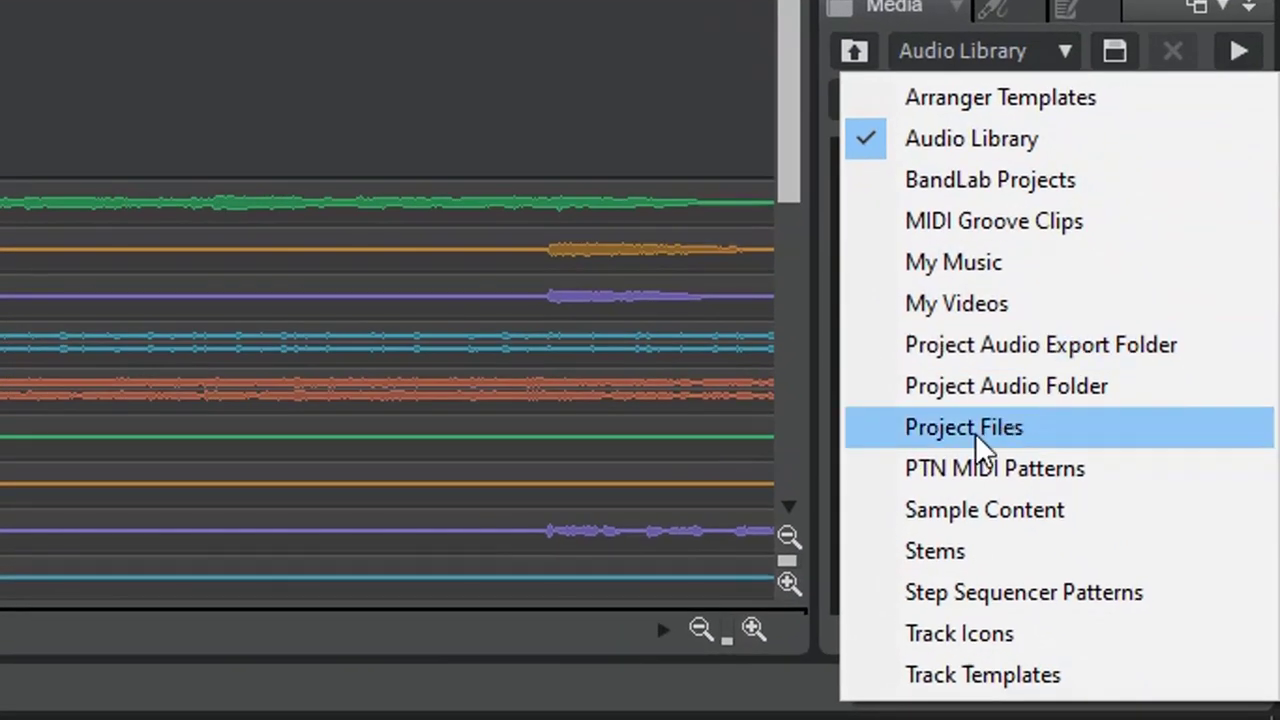
{"action": "left_click", "coordinate": [978, 445]}
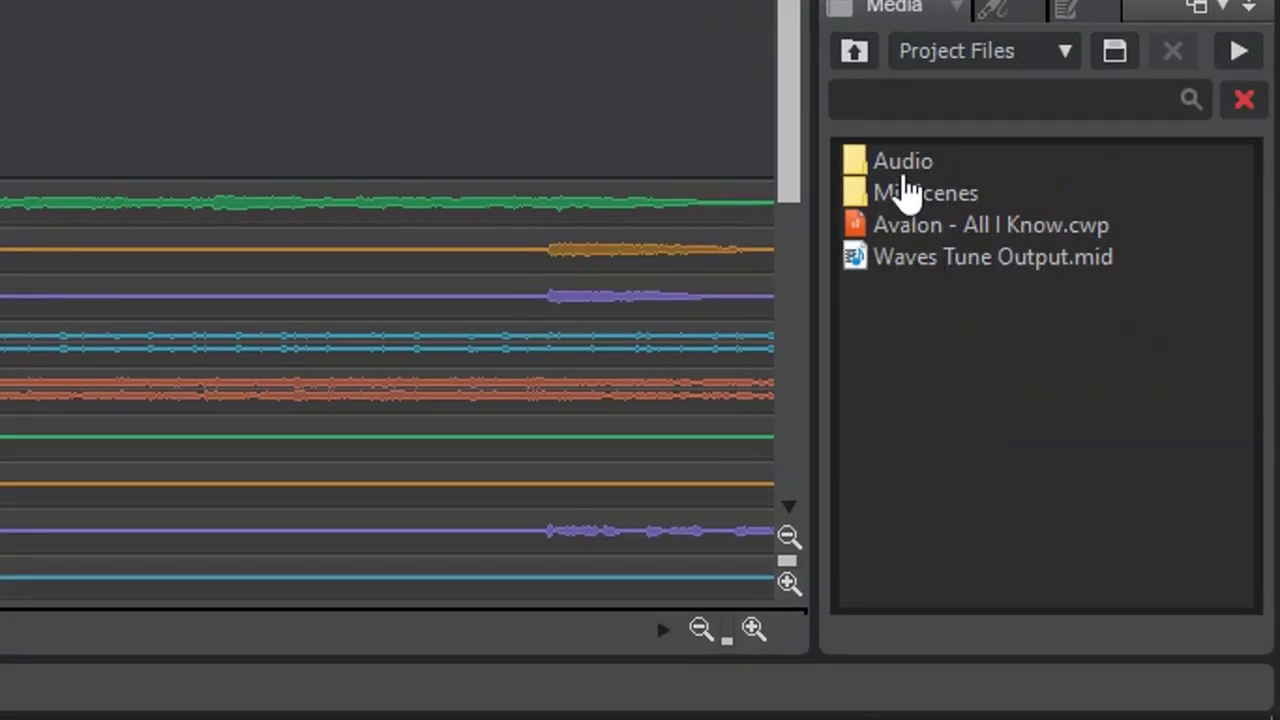
{"action": "left_click", "coordinate": [925, 262]}
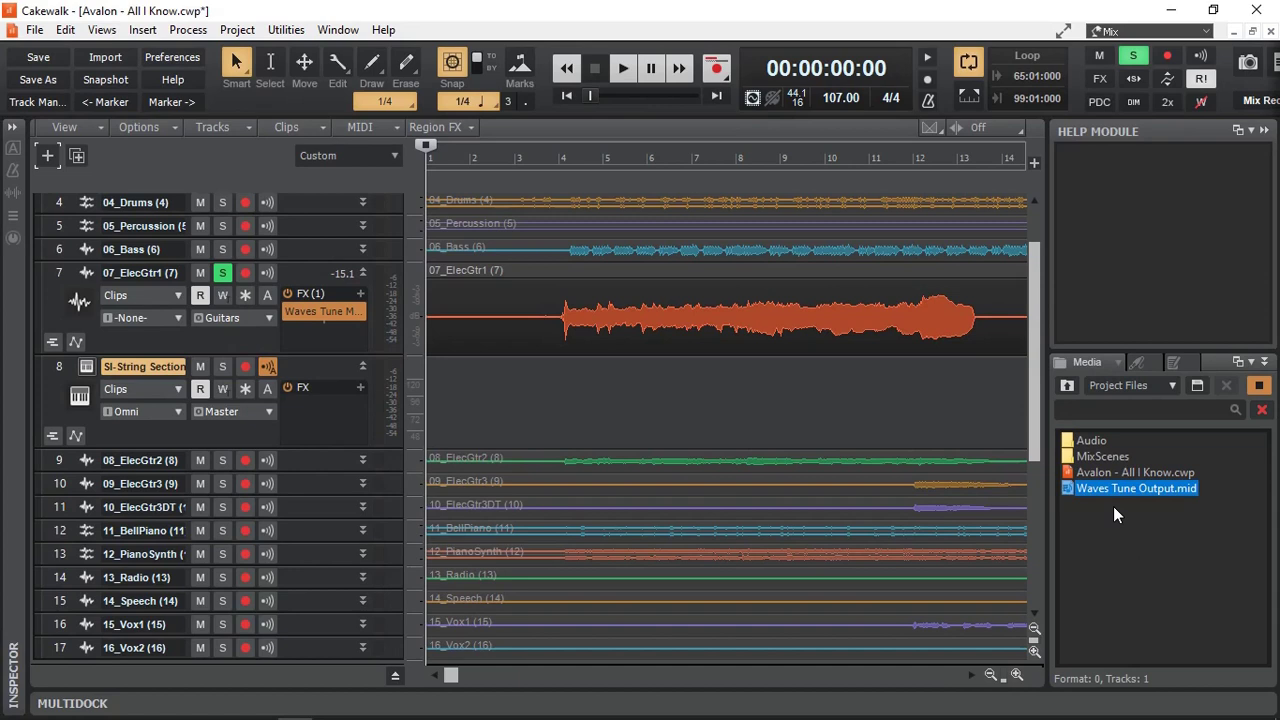
{"action": "left_click_drag", "start_coordinate": [1071, 497], "coordinate": [337, 420]}
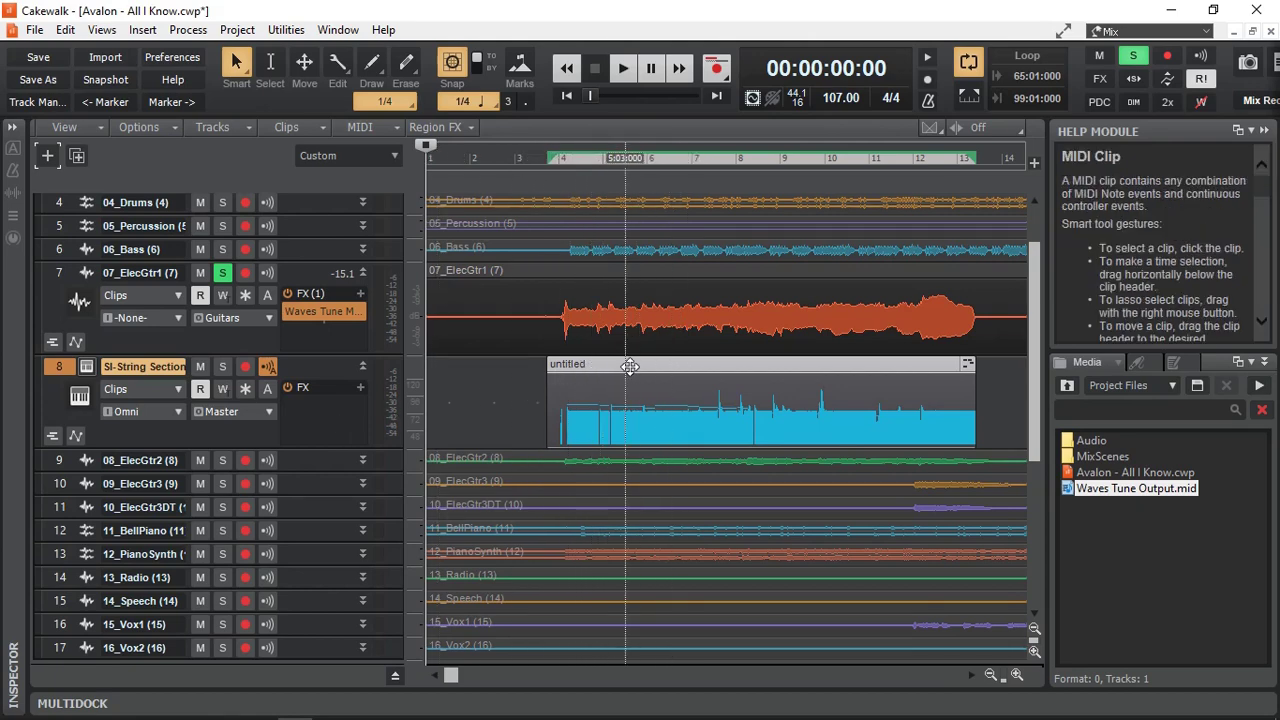
{"action": "double_click", "coordinate": [630, 366]}
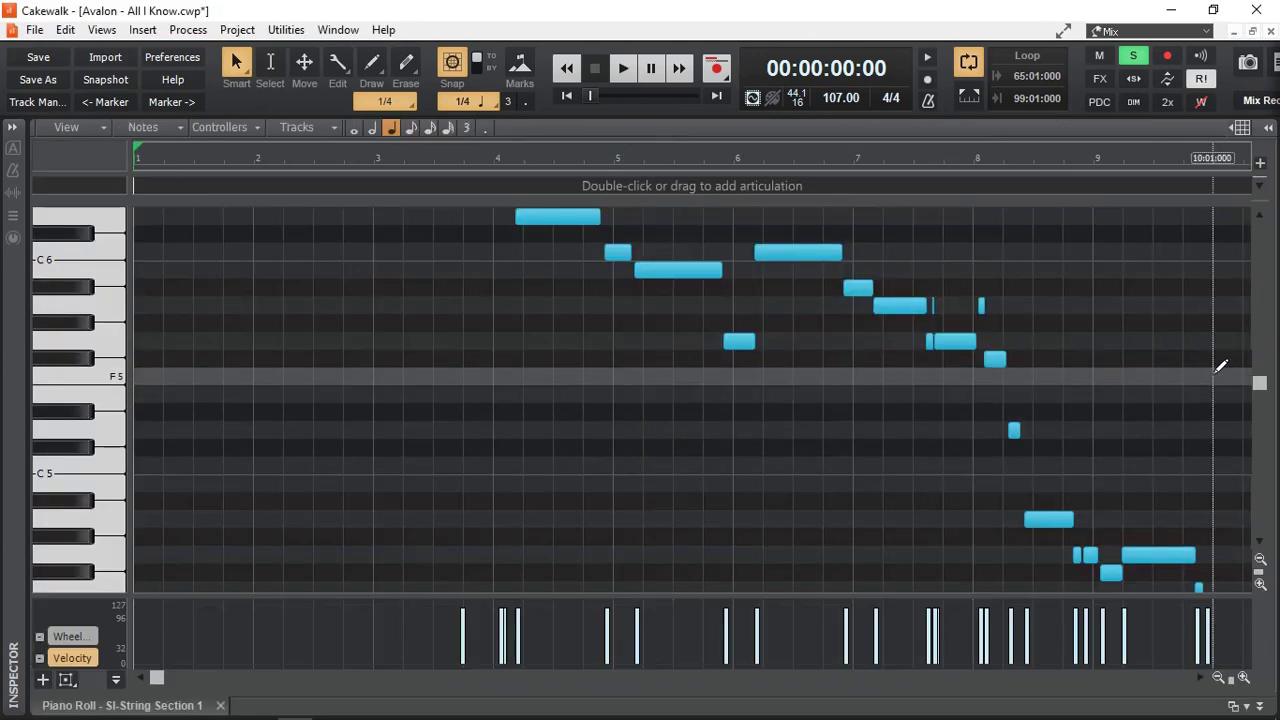
{"action": "mouse_move", "coordinate": [1262, 388]}
{"action": "left_mouse_down"}
{"action": "mouse_move", "coordinate": [1262, 374]}
{"action": "mouse_move", "coordinate": [1263, 410]}
{"action": "mouse_move", "coordinate": [1262, 398]}
{"action": "left_mouse_up"}
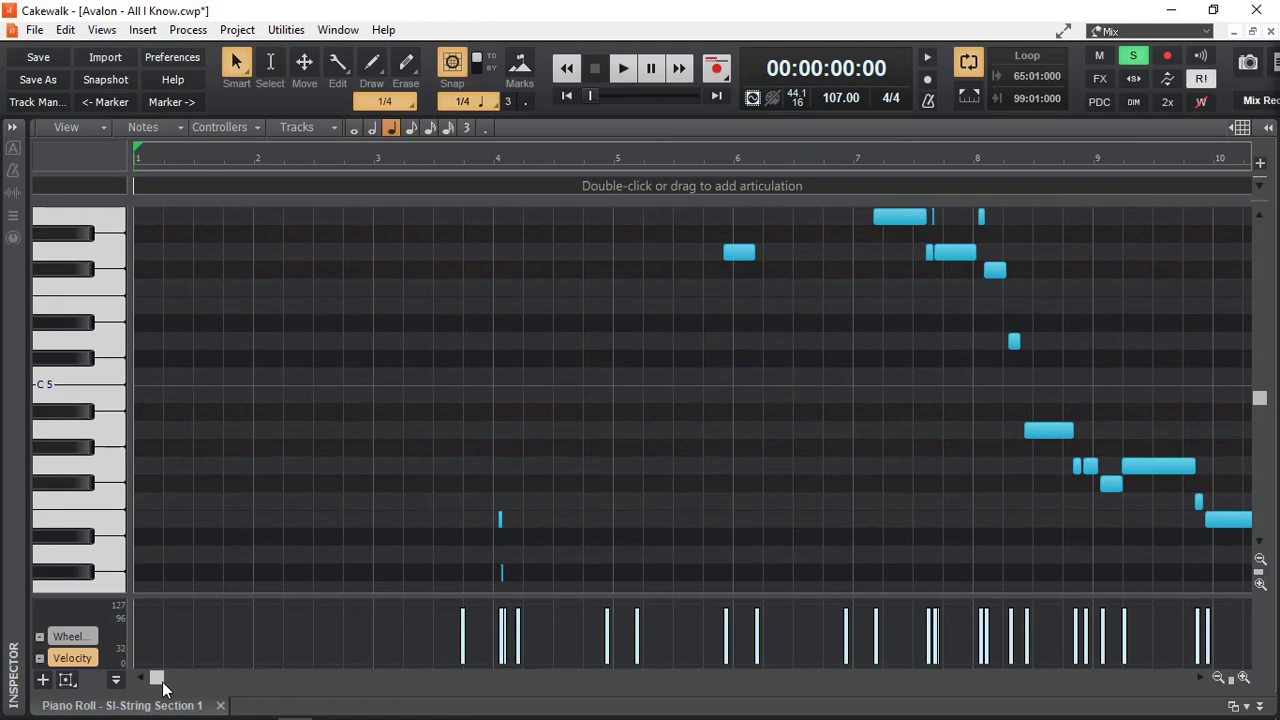
{"action": "mouse_move", "coordinate": [163, 685]}
{"action": "left_mouse_down"}
{"action": "mouse_move", "coordinate": [215, 688]}
{"action": "mouse_move", "coordinate": [170, 688]}
{"action": "left_mouse_up"}
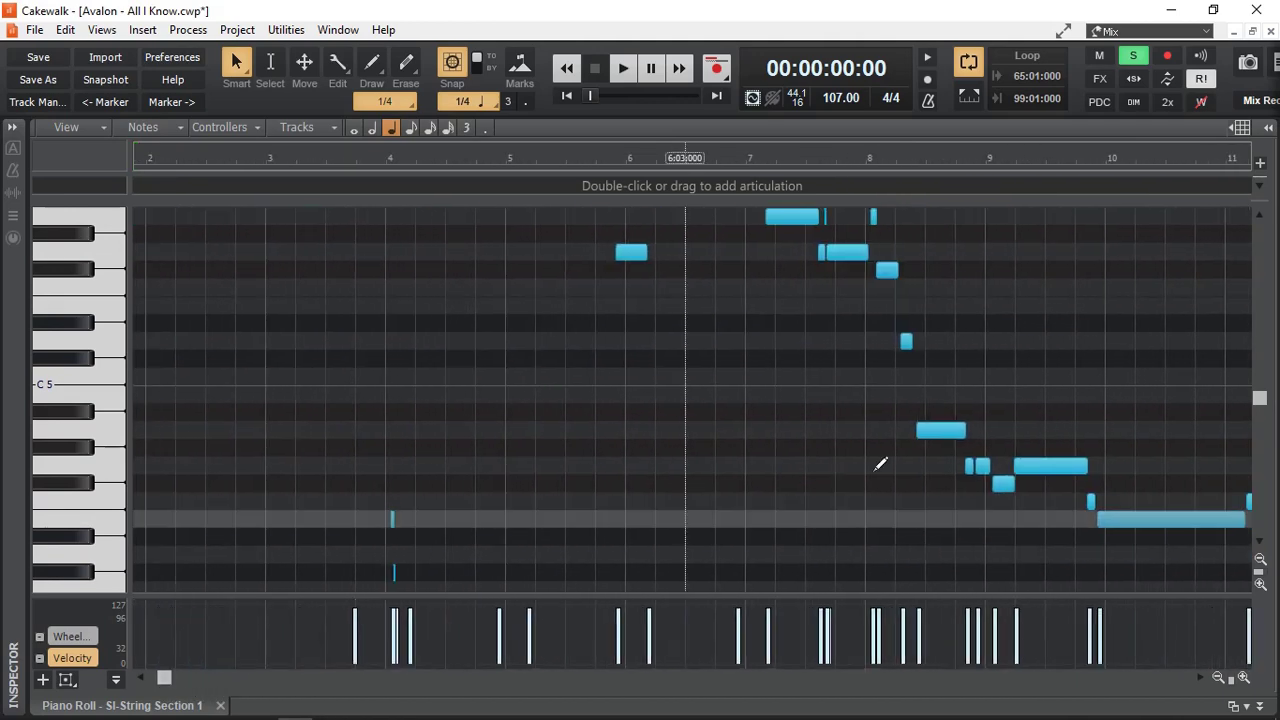
{"action": "left_click_drag", "start_coordinate": [1261, 408], "coordinate": [1265, 375]}
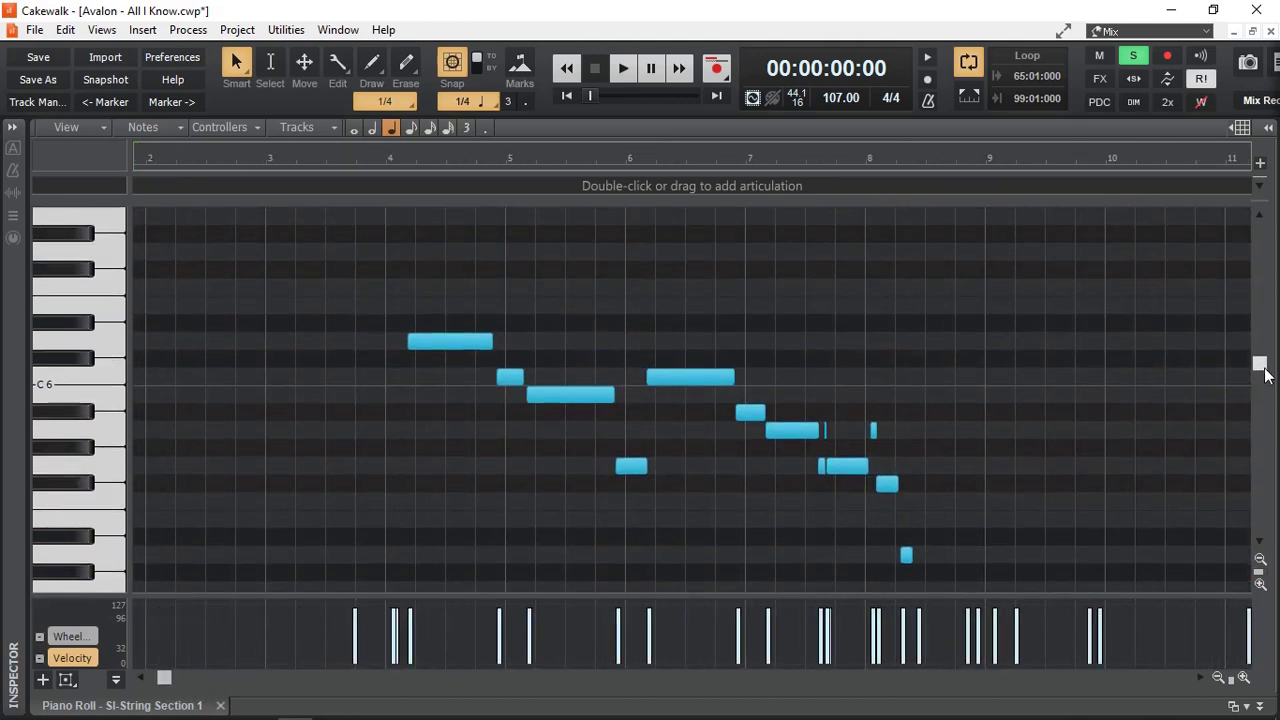
{"action": "left_click", "coordinate": [220, 705]}
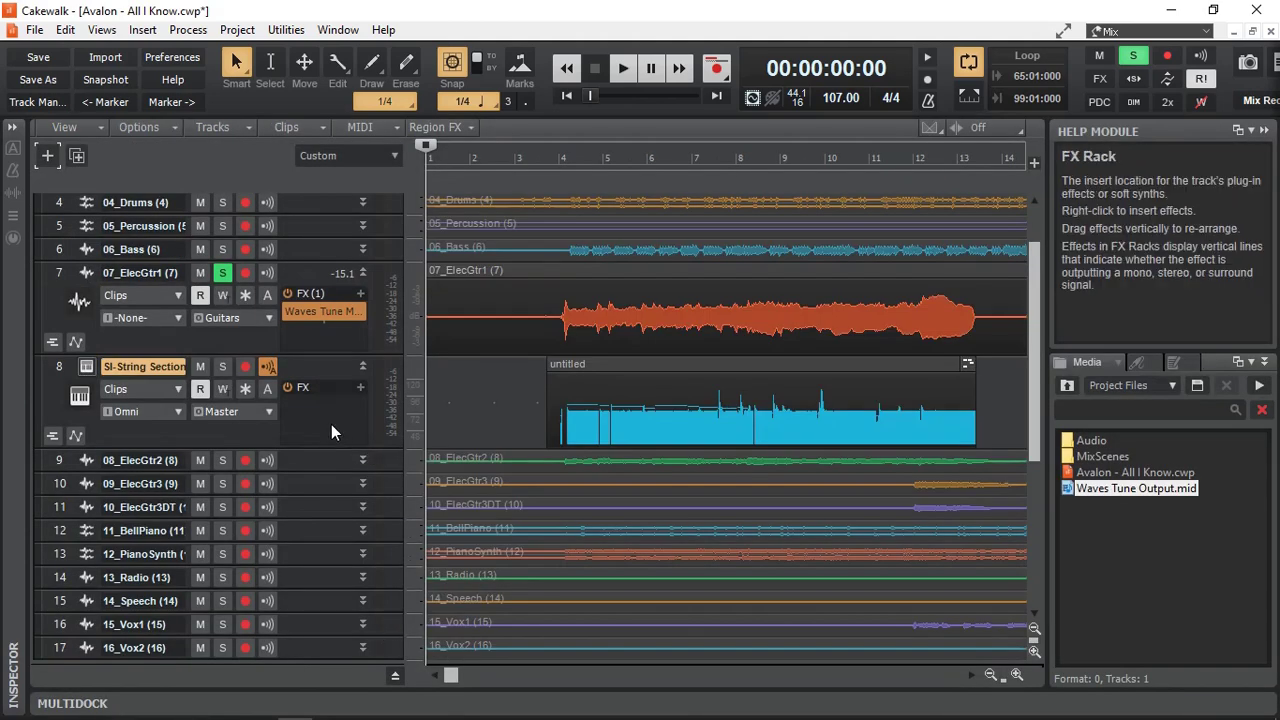
Step: In the Console, play the song and toggle solo off and on for tracks 7 and 8
{"action": "key", "text": "alt+2"}
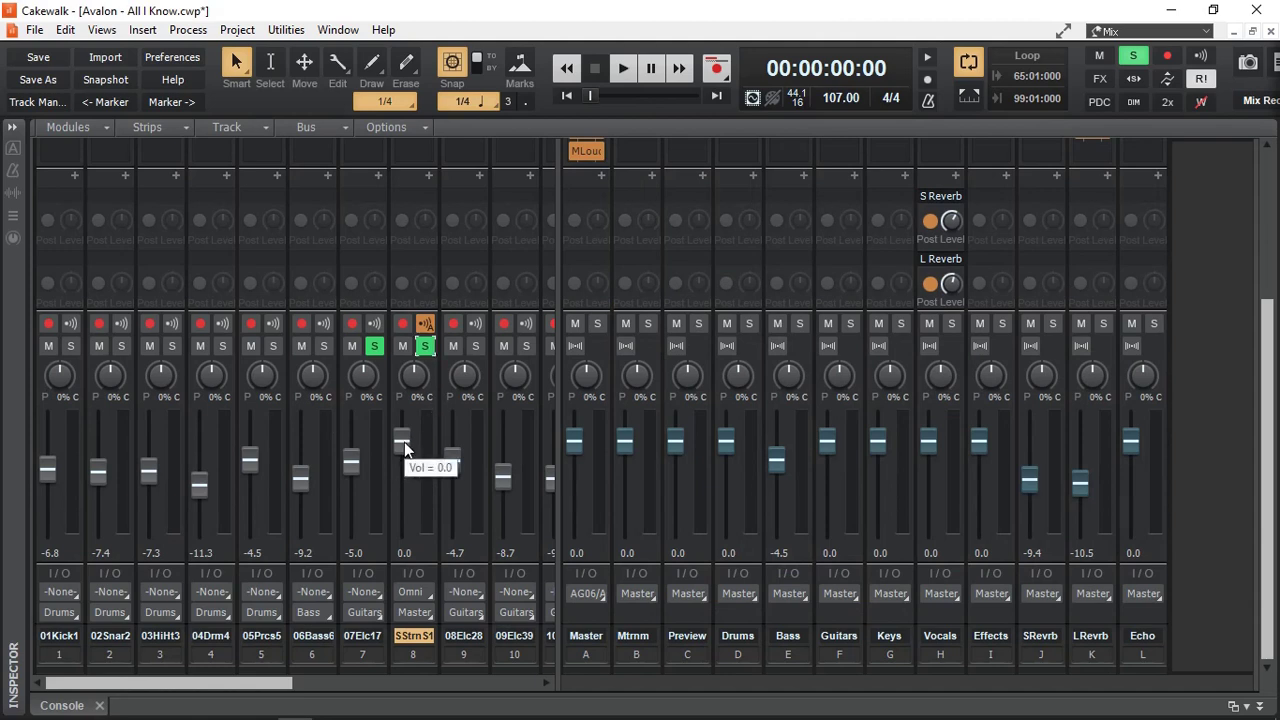
{"action": "key", "text": "space"}
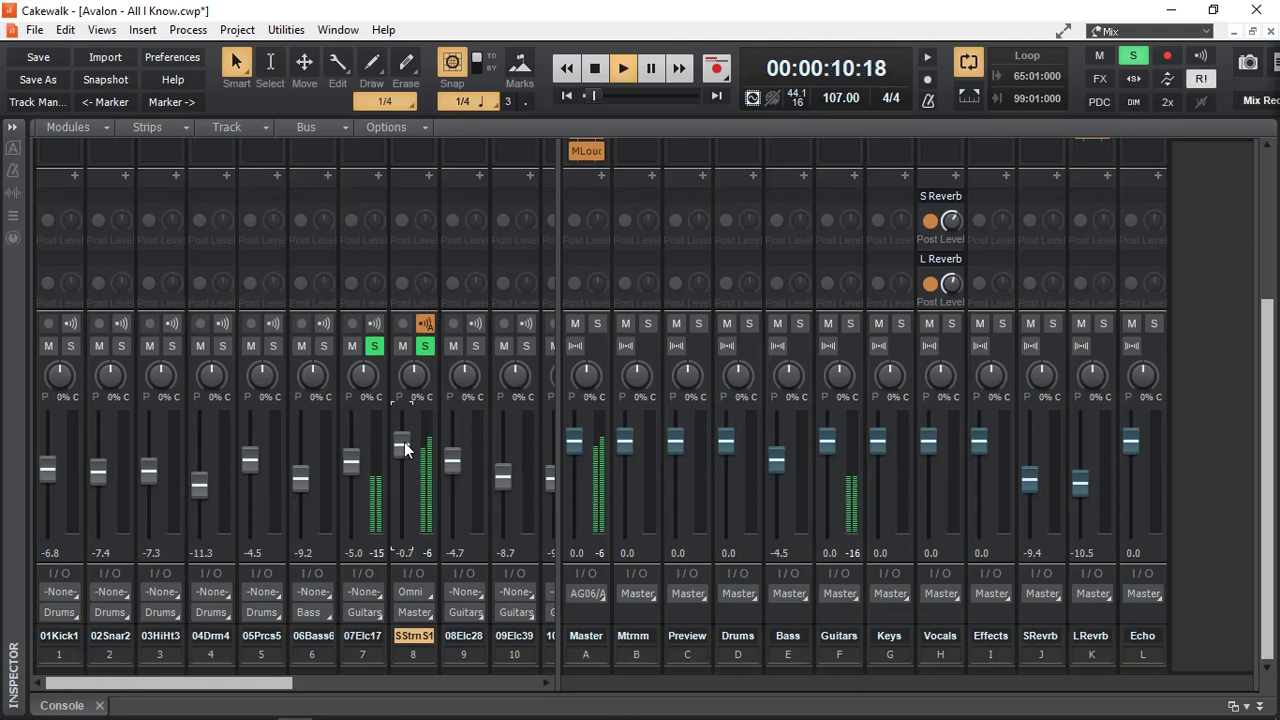
{"action": "left_click", "coordinate": [375, 347]}
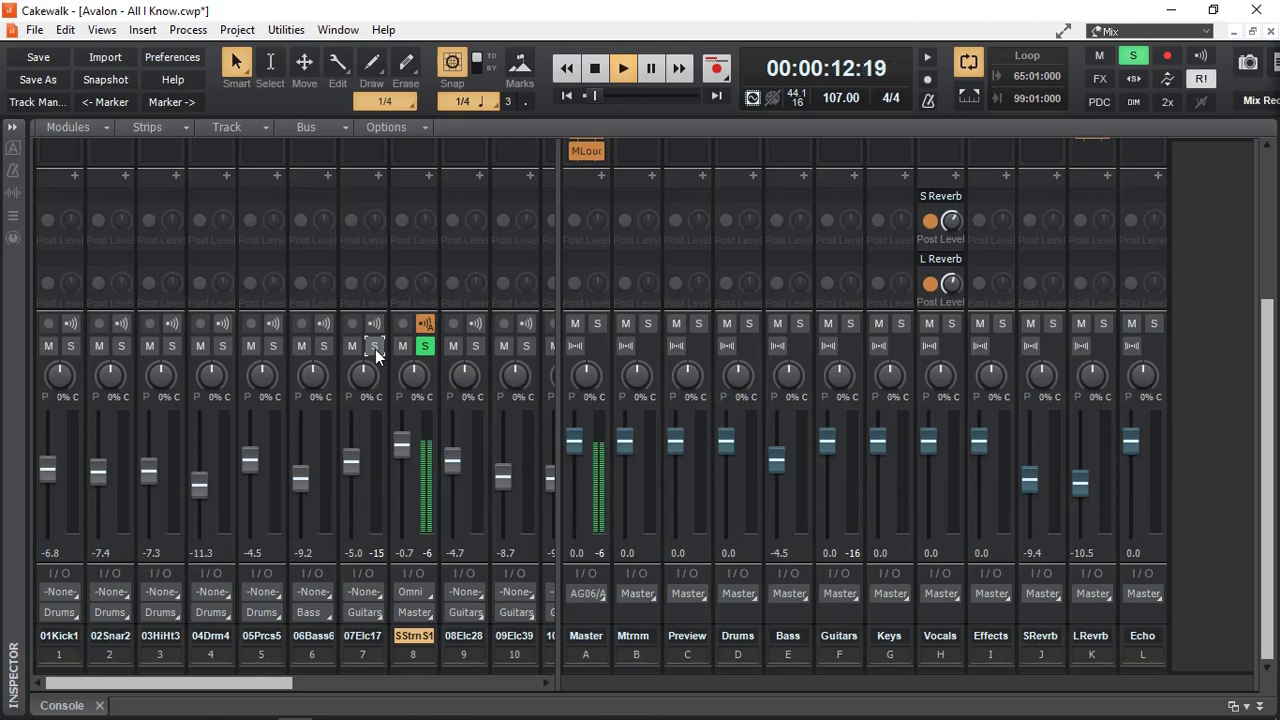
{"action": "left_click", "coordinate": [375, 347]}
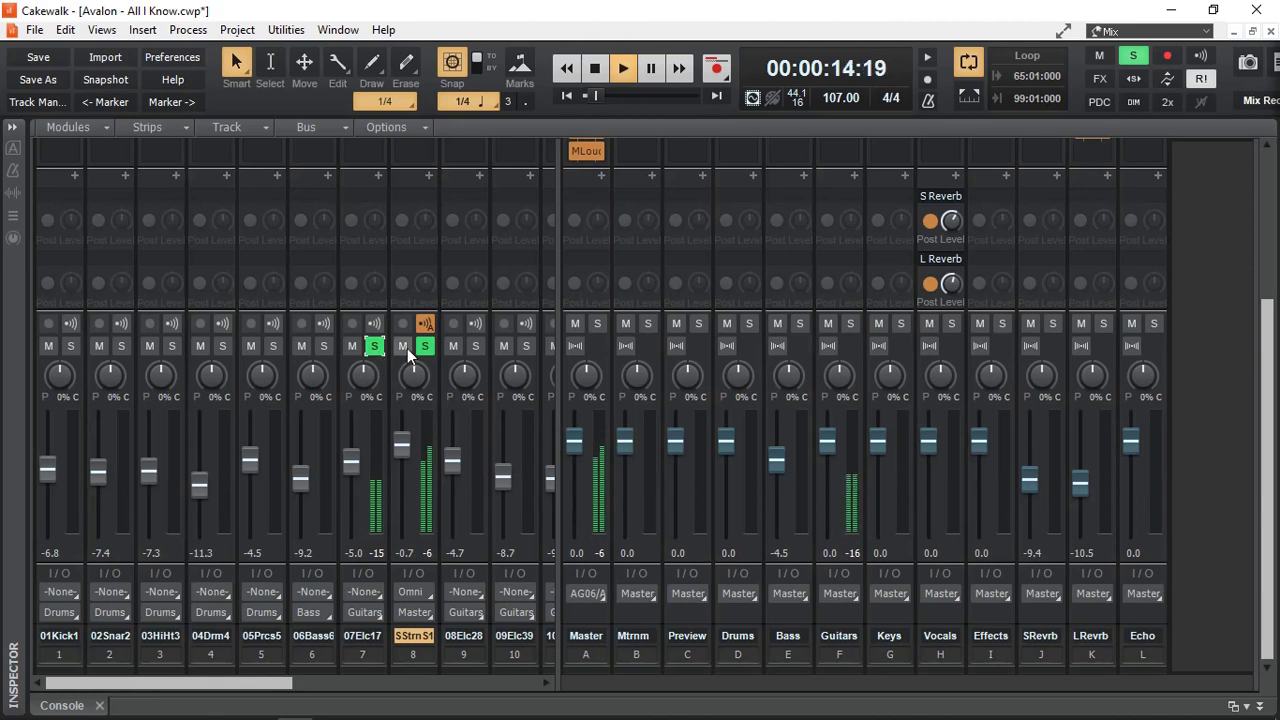
{"action": "left_click", "coordinate": [425, 347]}
{"action": "left_click", "coordinate": [425, 347]}
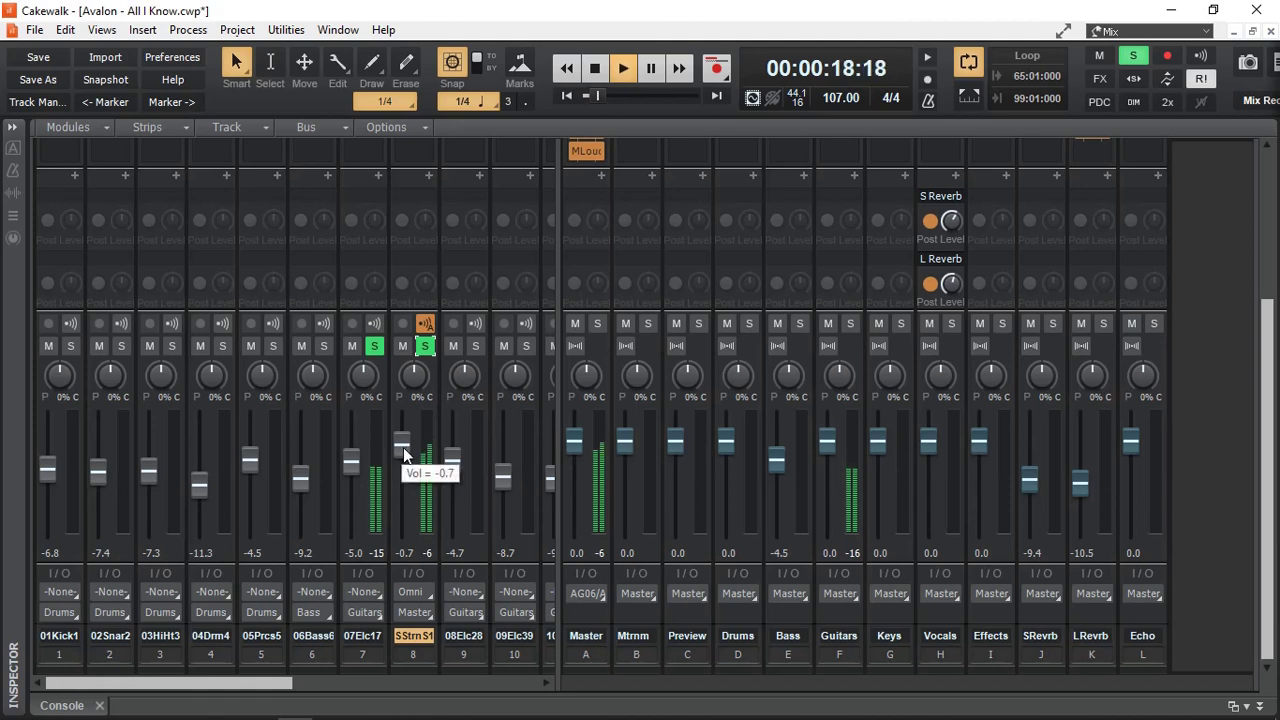
Step: Lower the SI-String Section fader to -6.2 dB, stop playback, and close the Console
{"action": "mouse_move", "coordinate": [404, 455]}
{"action": "left_mouse_down"}
{"action": "mouse_move", "coordinate": [404, 468]}
{"action": "mouse_move", "coordinate": [403, 455]}
{"action": "left_mouse_up"}
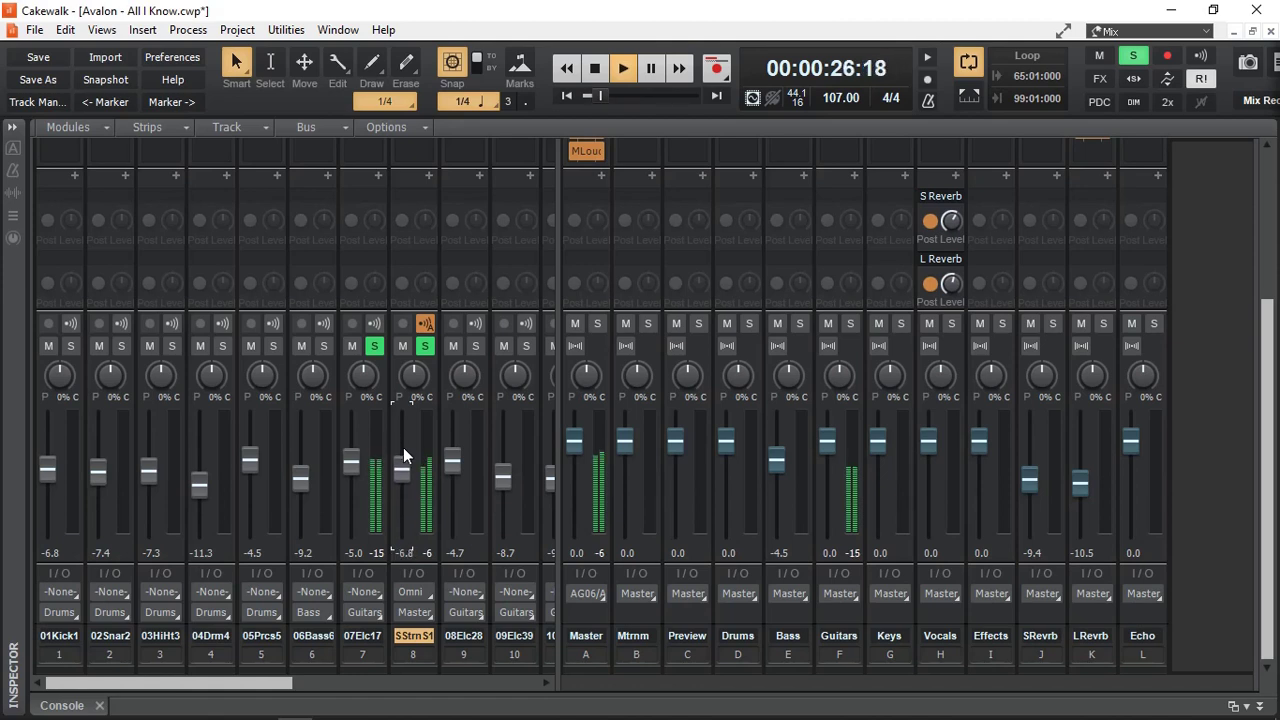
{"action": "key", "text": "space"}
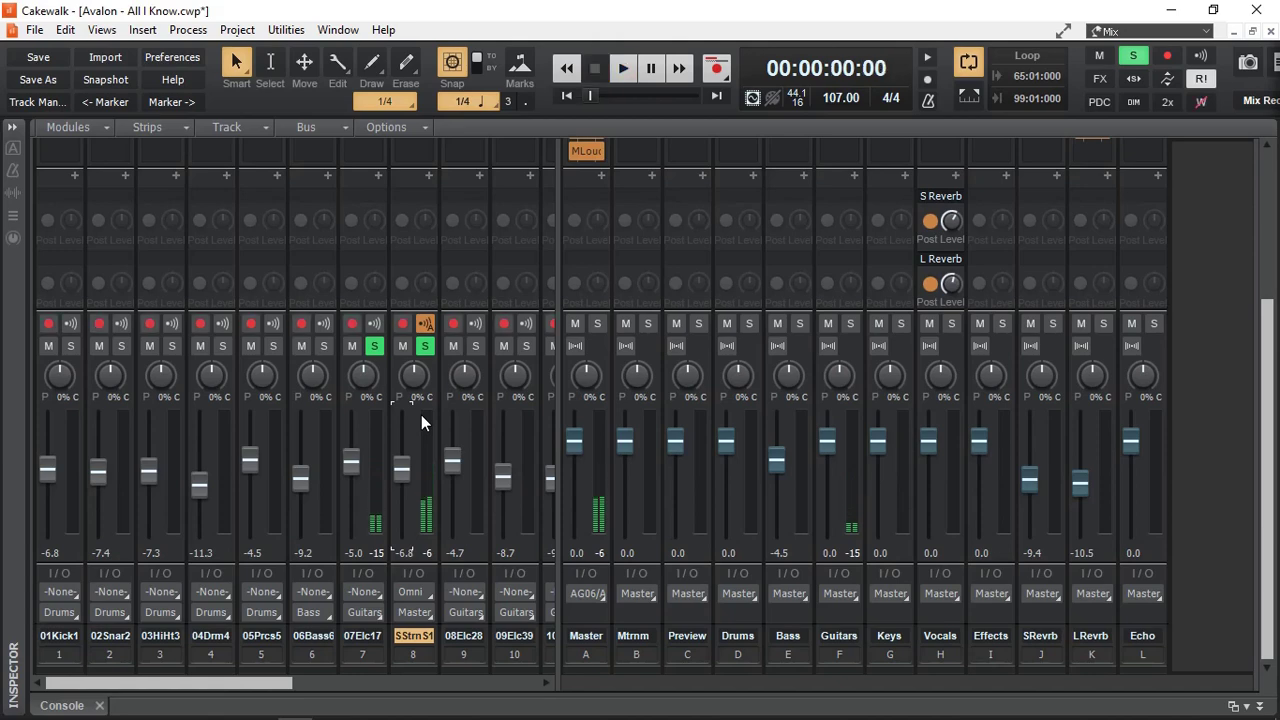
{"action": "left_click", "coordinate": [100, 705]}
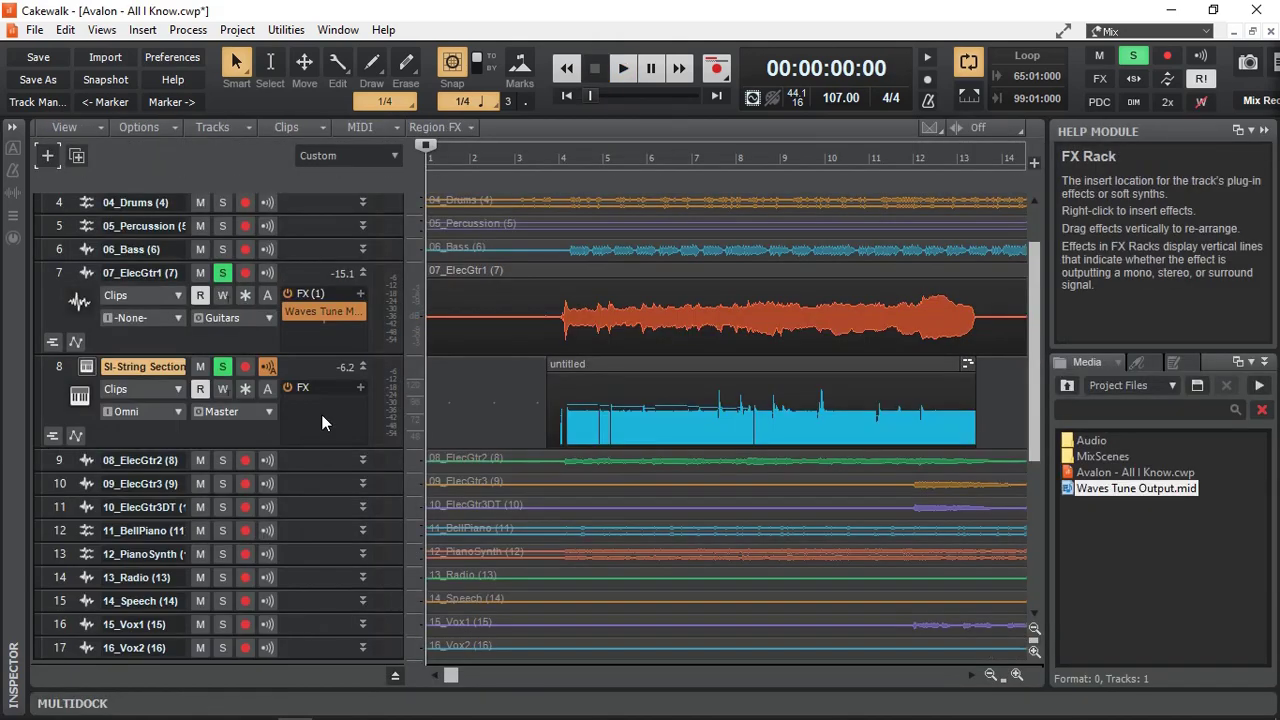
Step: Bypass Waves Tune on 07_ElecGtr1, audition the strings from 00:00:06:05, and select the untitled string clip
{"action": "left_click", "coordinate": [289, 312]}
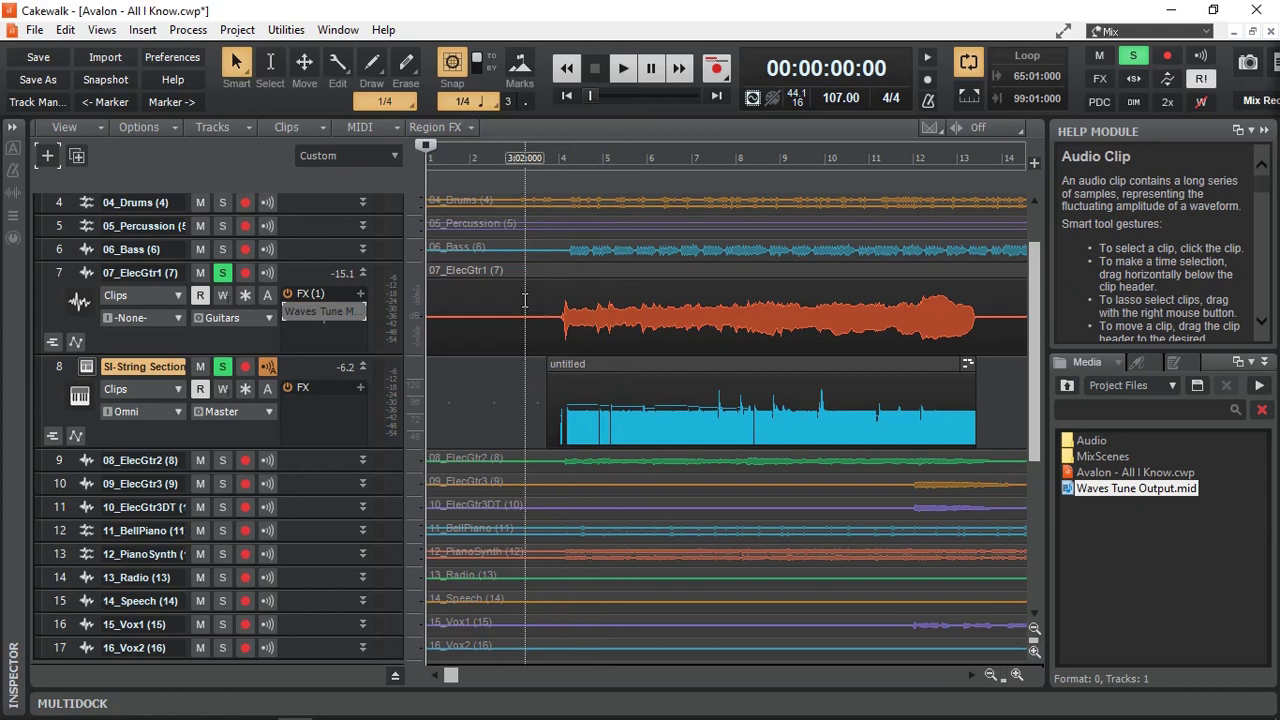
{"action": "left_click", "coordinate": [544, 158]}
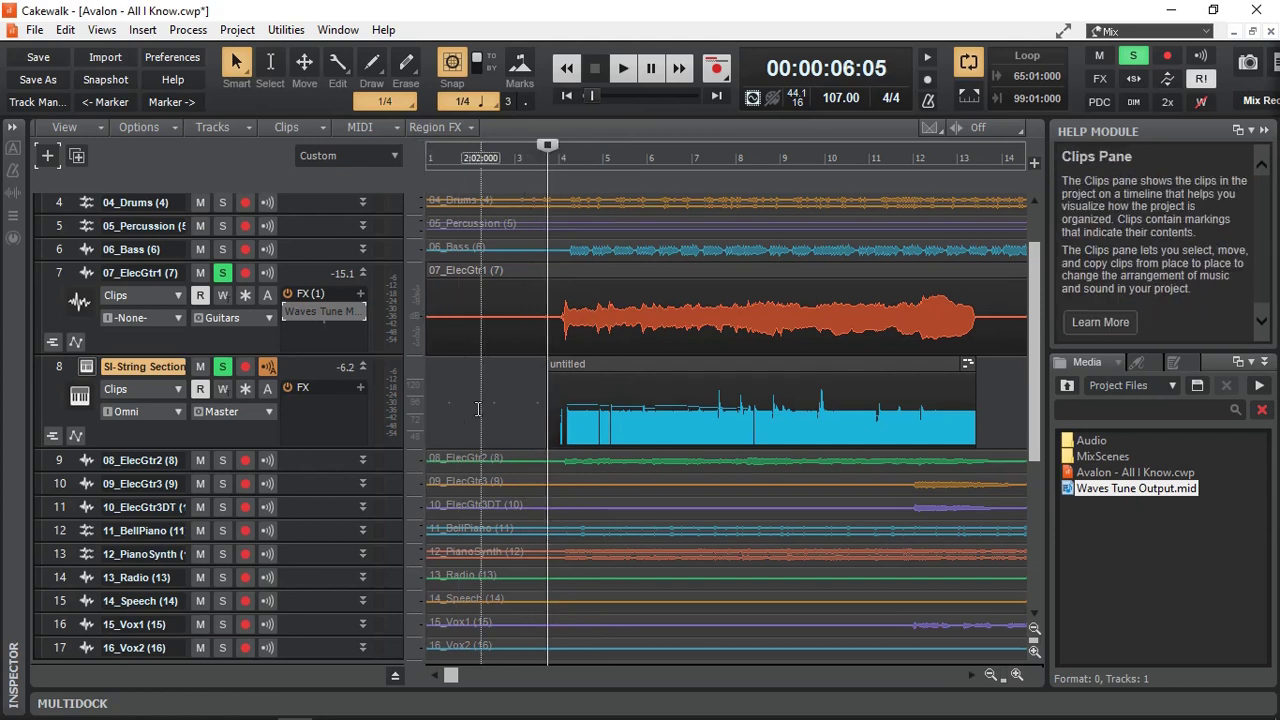
{"action": "key", "text": "space"}
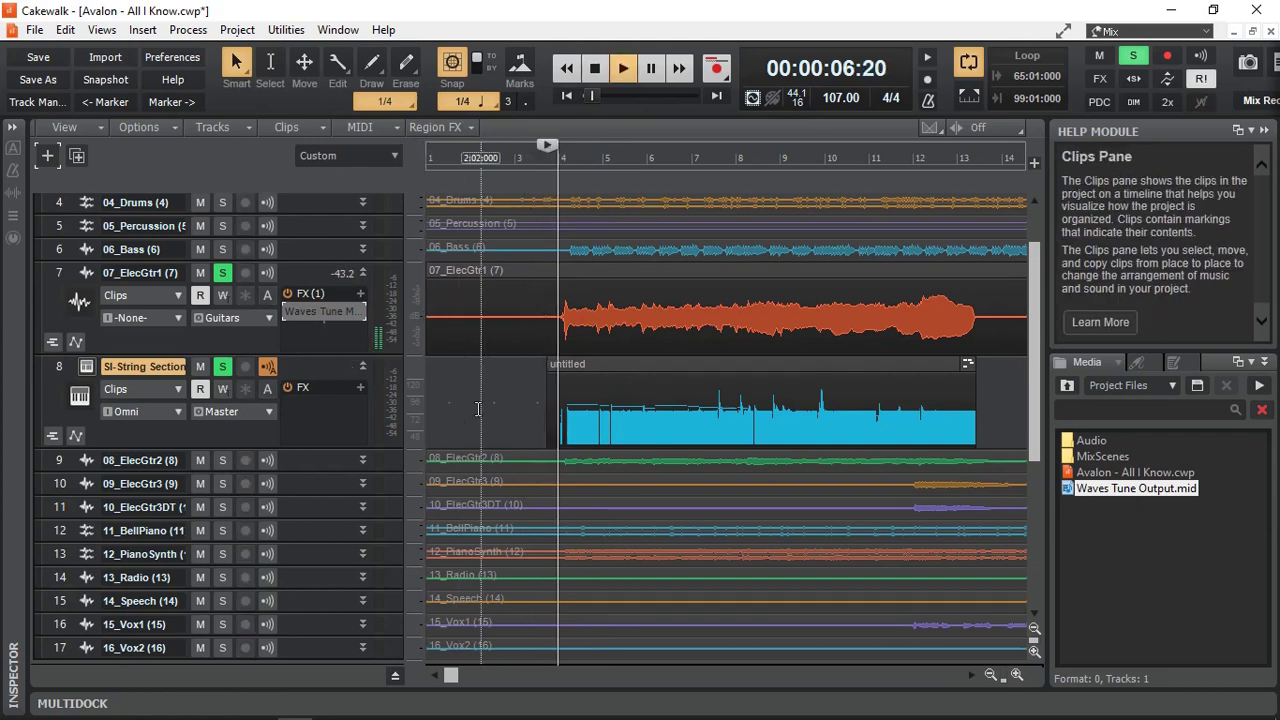
{"action": "key", "text": "space"}
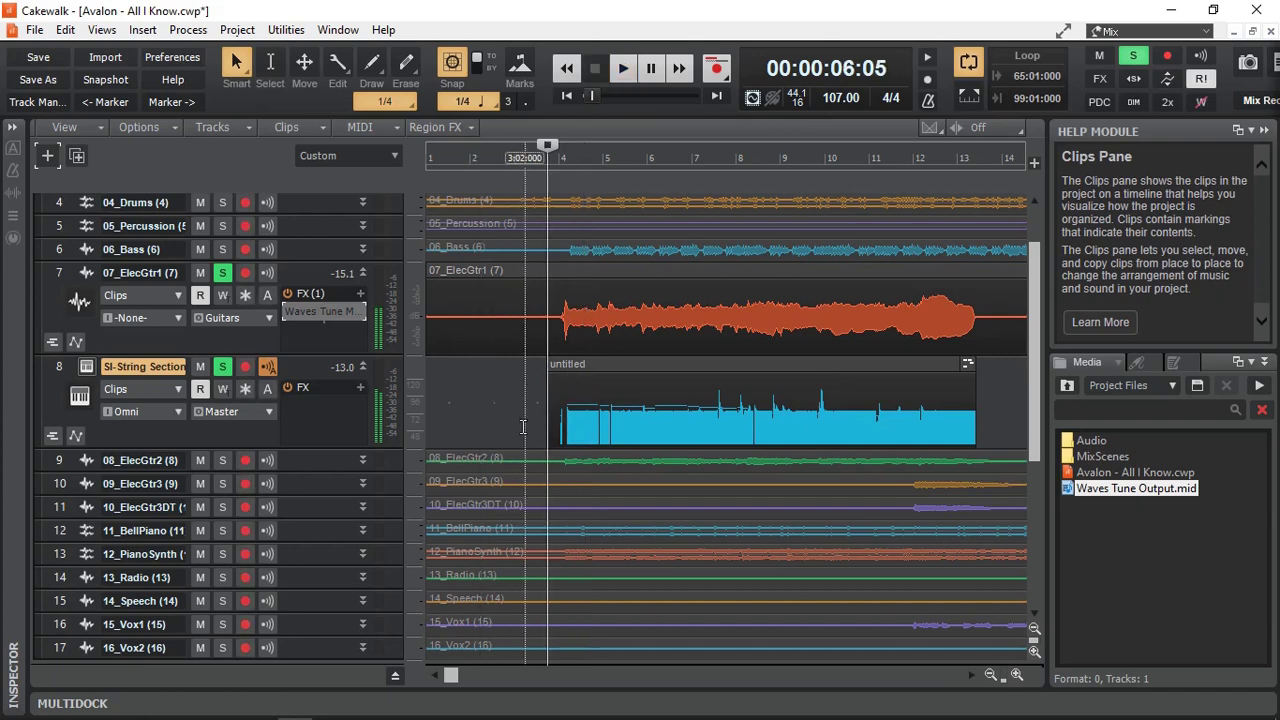
{"action": "key", "text": "space"}
{"action": "key", "text": "space"}
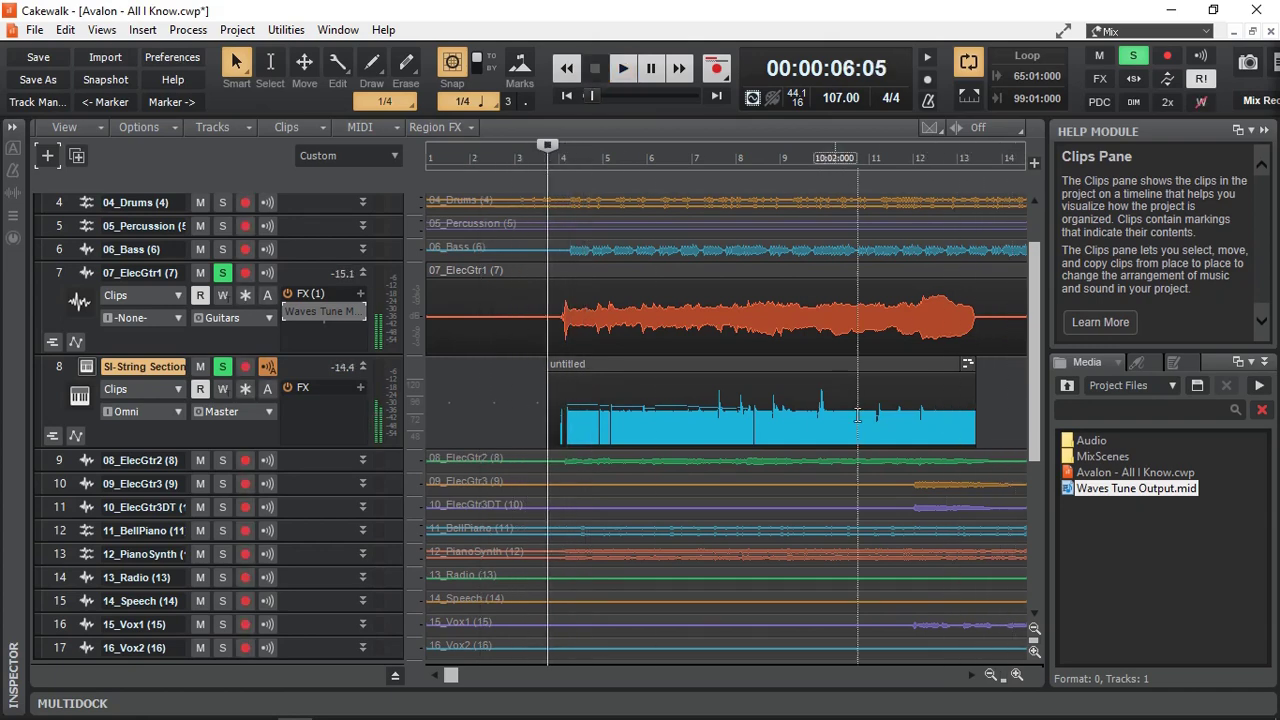
{"action": "left_click", "coordinate": [740, 366]}
Step: Open the string clip in the Piano Roll and delete the three stray short notes before bar 5
{"action": "double_click", "coordinate": [657, 366]}
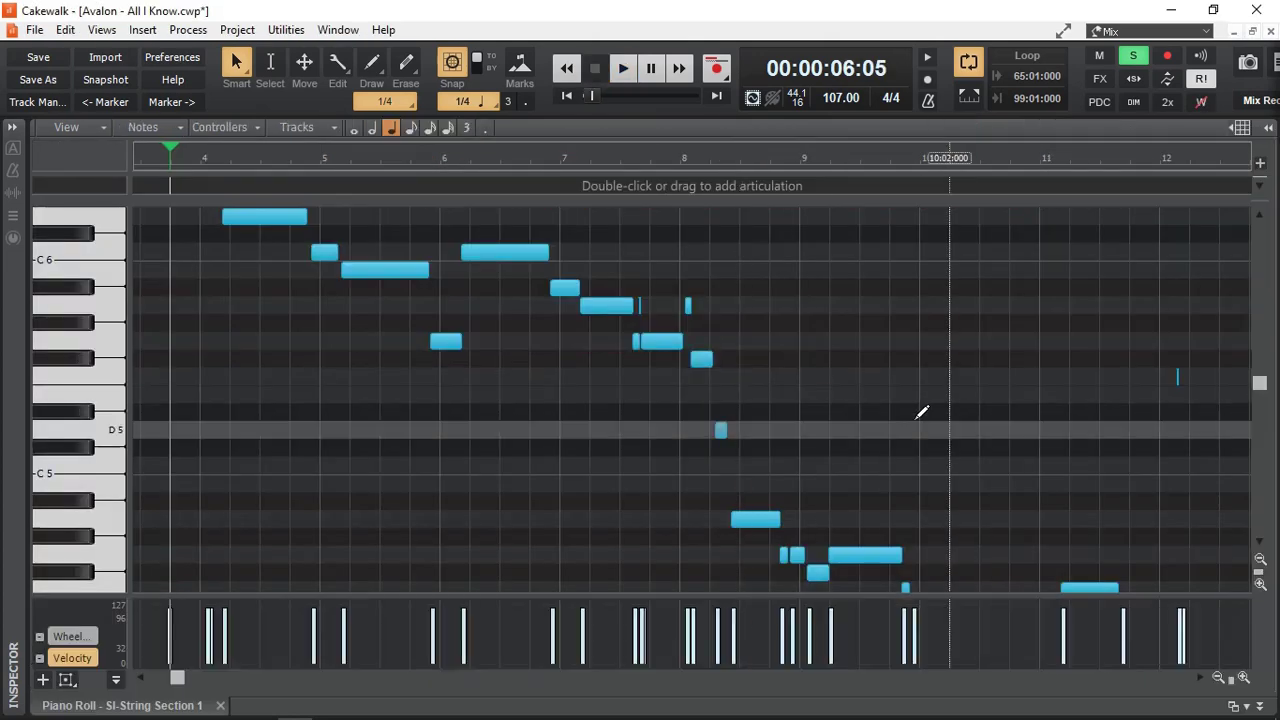
{"action": "left_click_drag", "start_coordinate": [1262, 388], "coordinate": [1263, 429]}
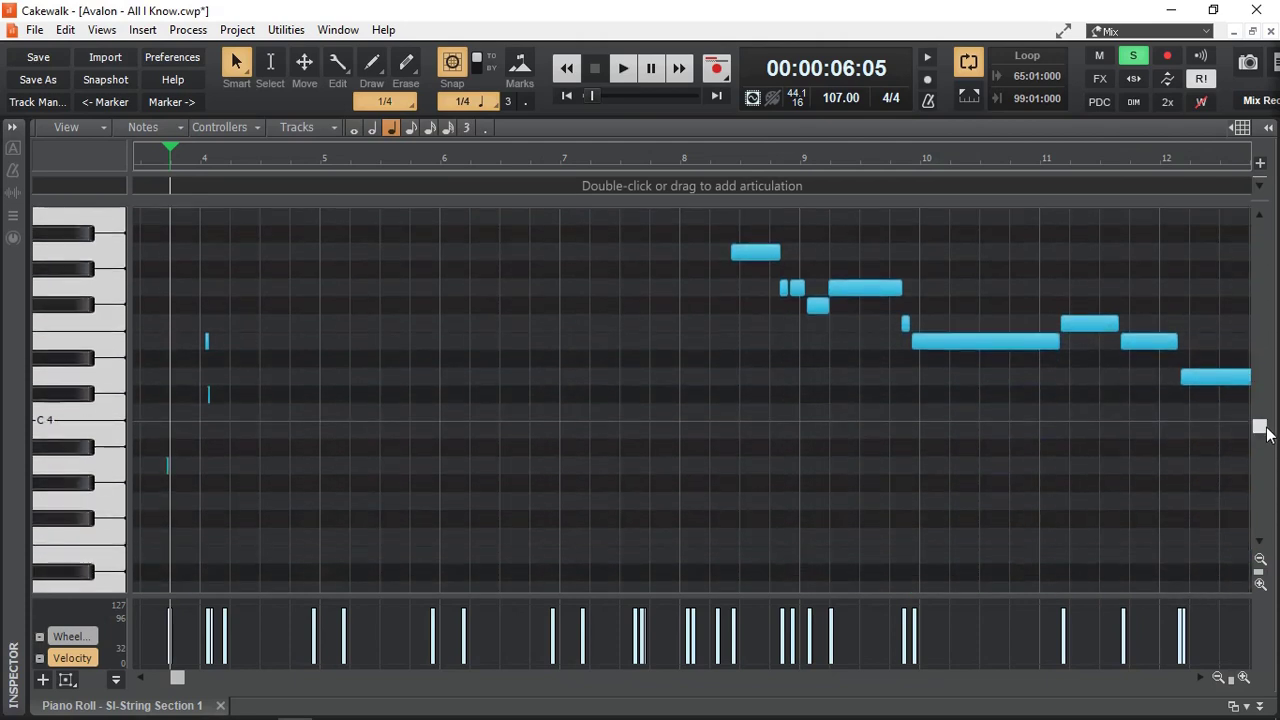
{"action": "left_click_drag", "start_coordinate": [177, 678], "coordinate": [166, 678]}
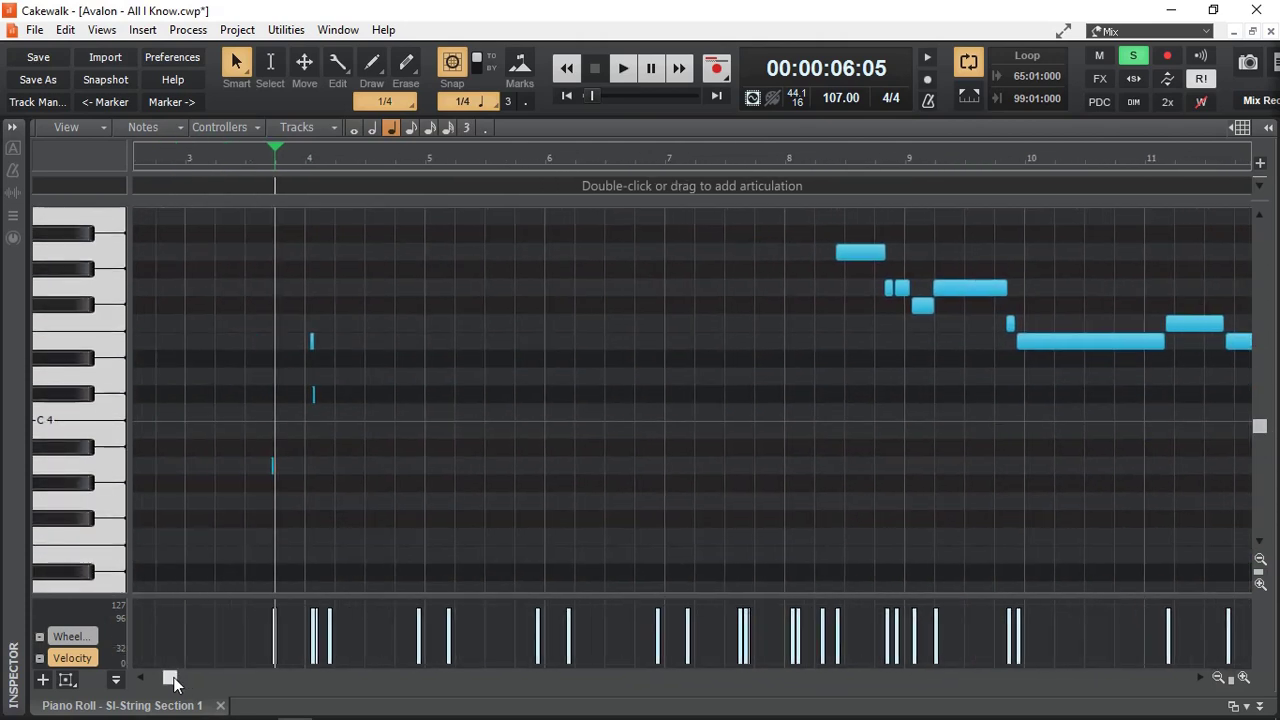
{"action": "left_click_drag", "start_coordinate": [265, 298], "coordinate": [450, 511]}
{"action": "key", "text": "Delete"}
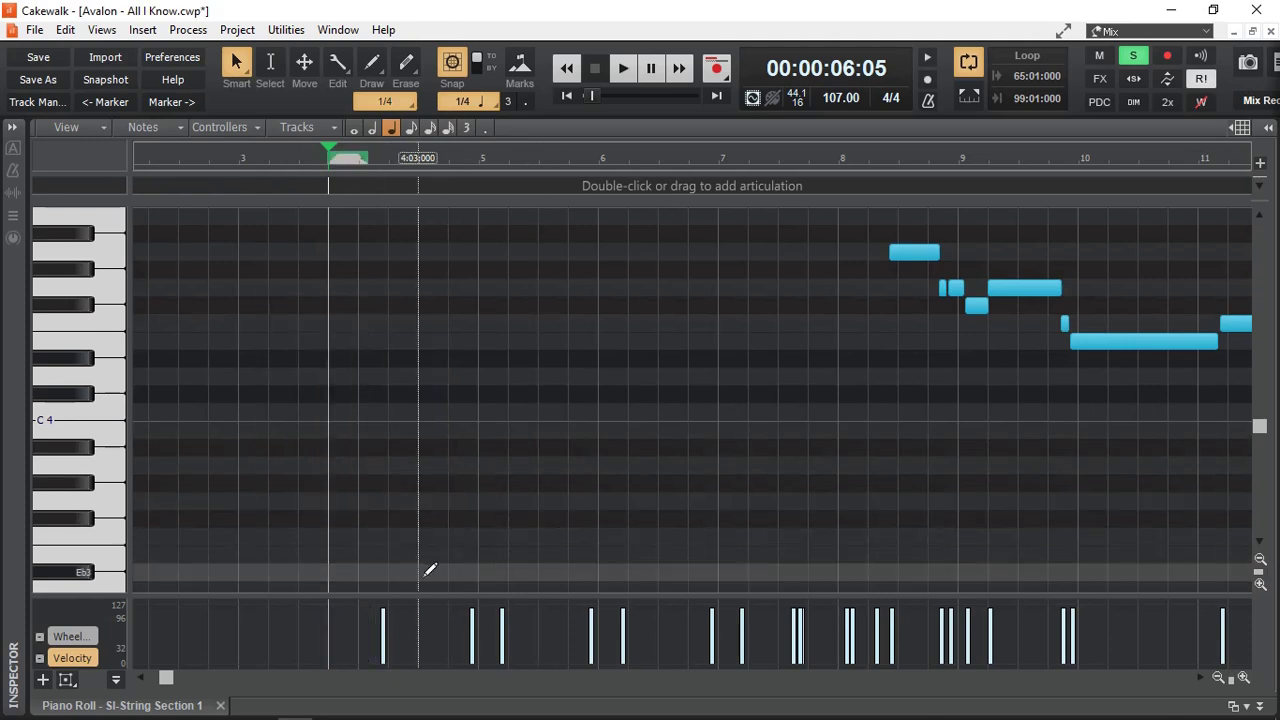
Step: Delete the stray short note near bar 12, play back the cleaned notes, and return to track view
{"action": "left_click_drag", "start_coordinate": [166, 678], "coordinate": [206, 678]}
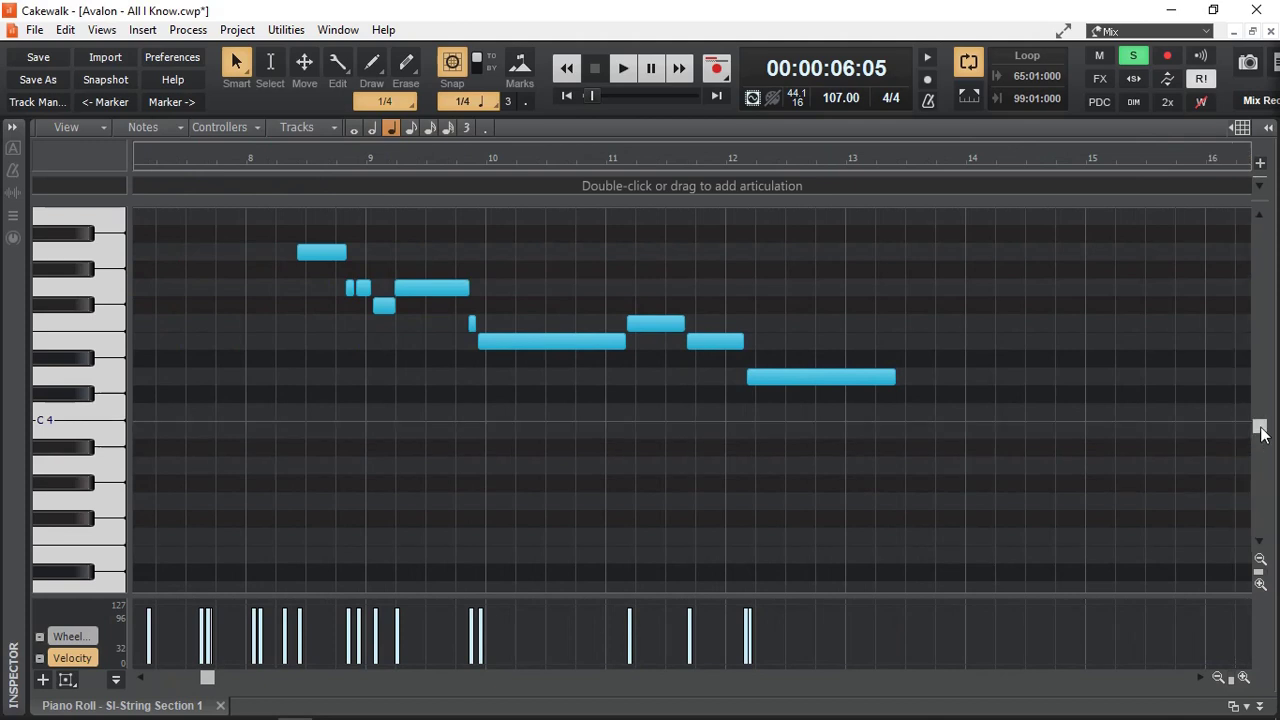
{"action": "left_click_drag", "start_coordinate": [1262, 428], "coordinate": [1268, 396]}
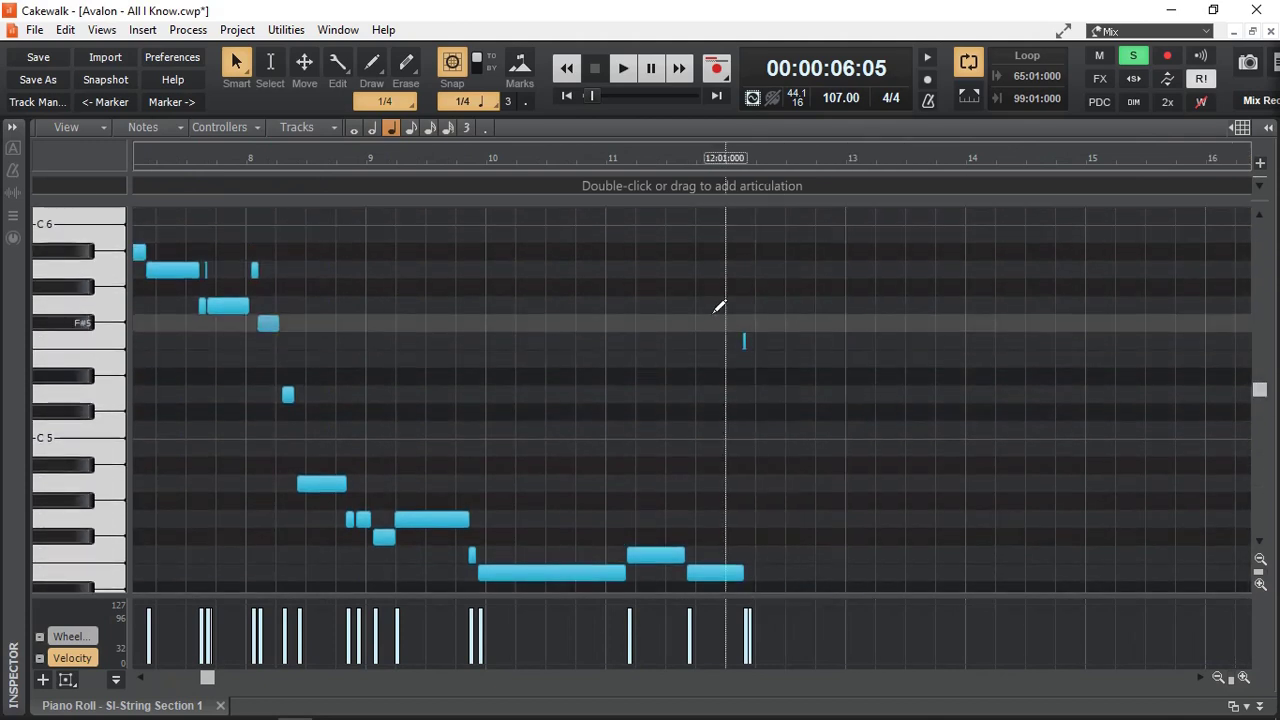
{"action": "left_click_drag", "start_coordinate": [713, 313], "coordinate": [771, 369]}
{"action": "key", "text": "Delete"}
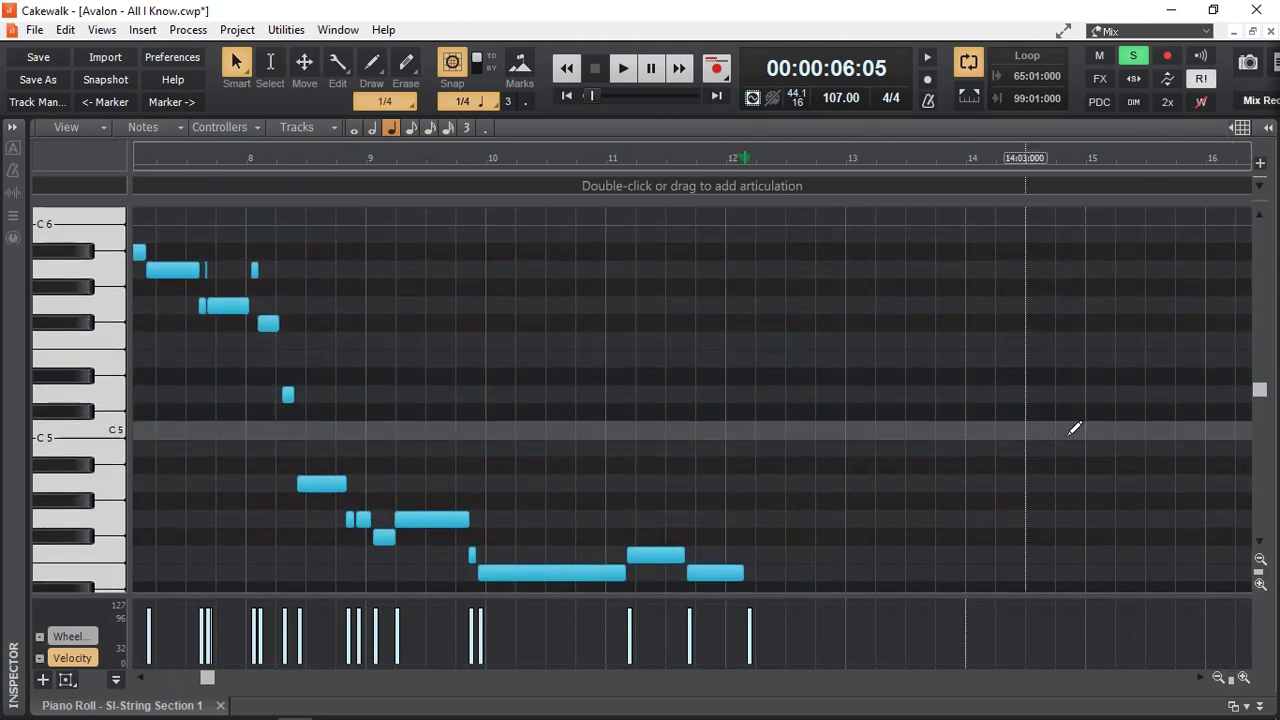
{"action": "key", "text": "space"}
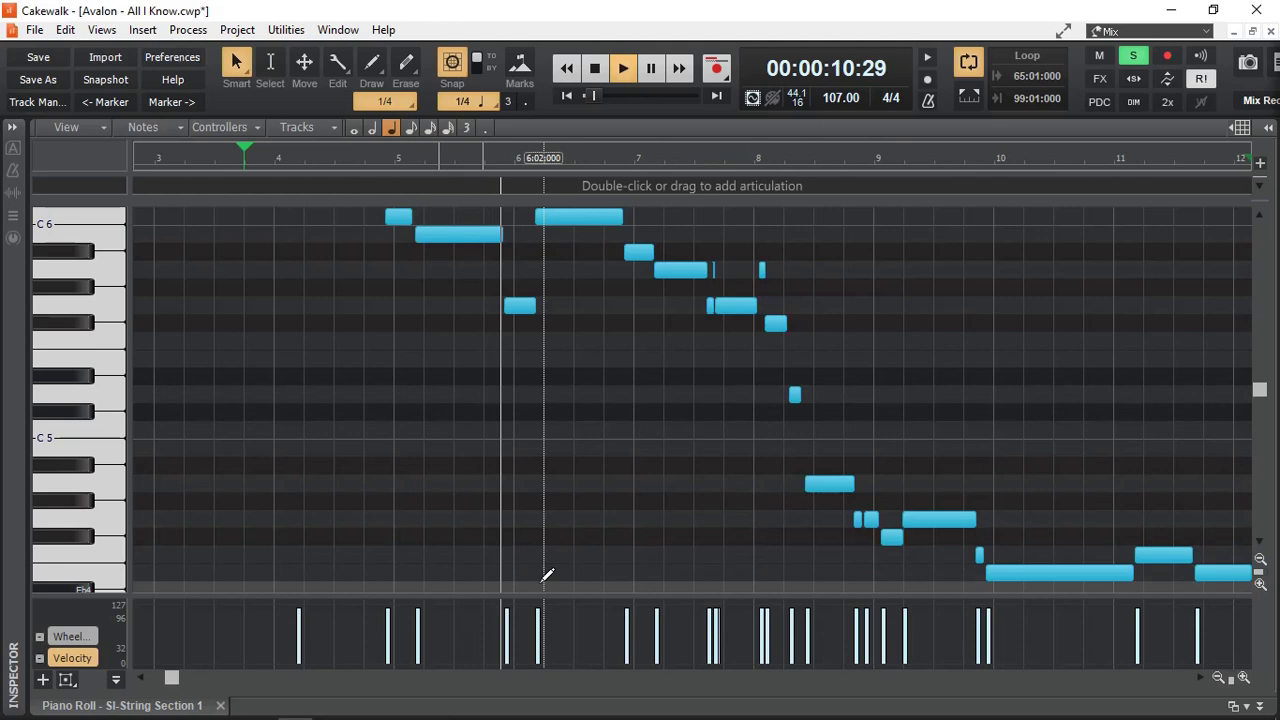
{"action": "left_click", "coordinate": [221, 705]}
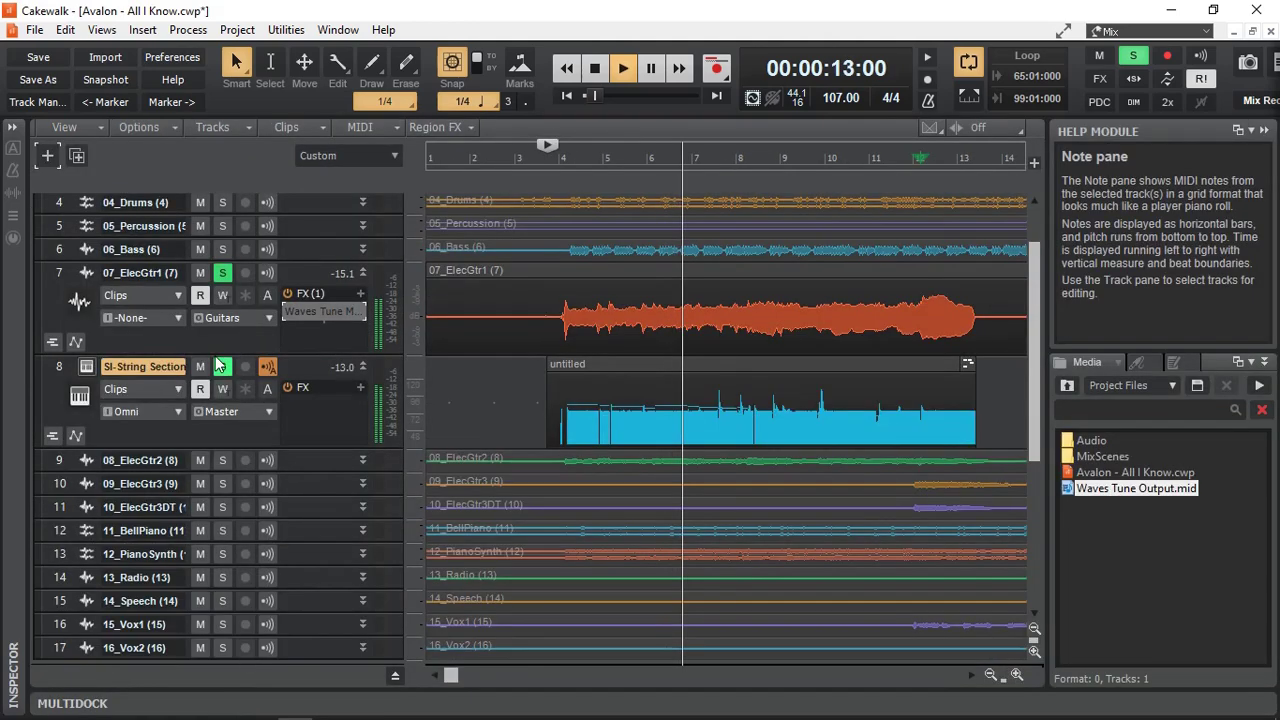
Step: Inspect the SI-String Section instrument window, stop playback, and reopen the string clip with Alt+3
{"action": "left_click", "coordinate": [87, 367]}
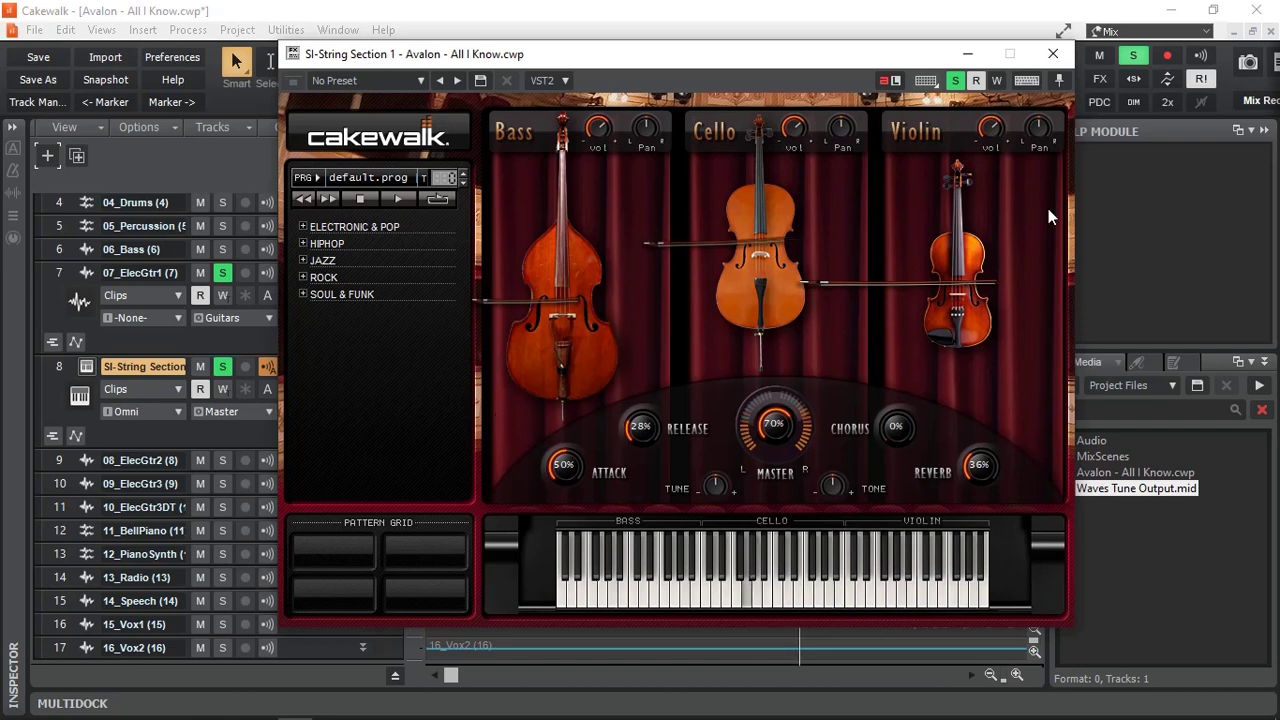
{"action": "left_click", "coordinate": [1053, 55]}
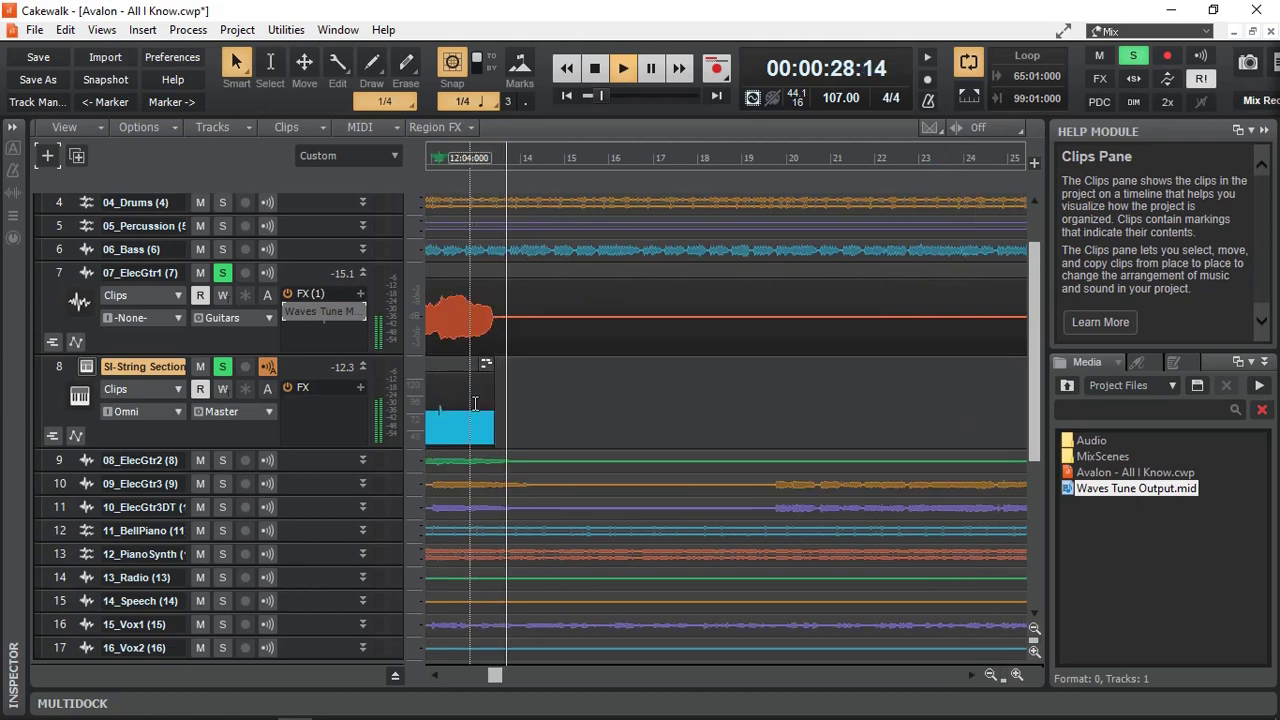
{"action": "key", "text": "space"}
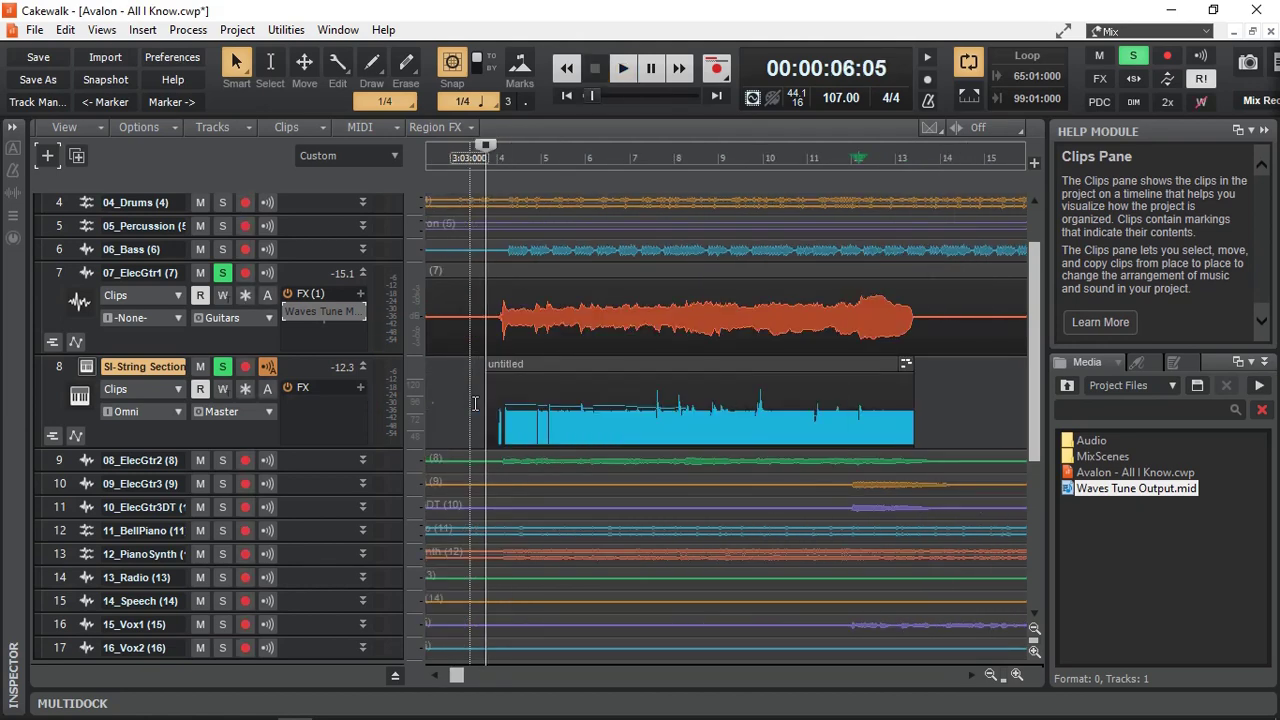
{"action": "key", "text": "alt+3"}
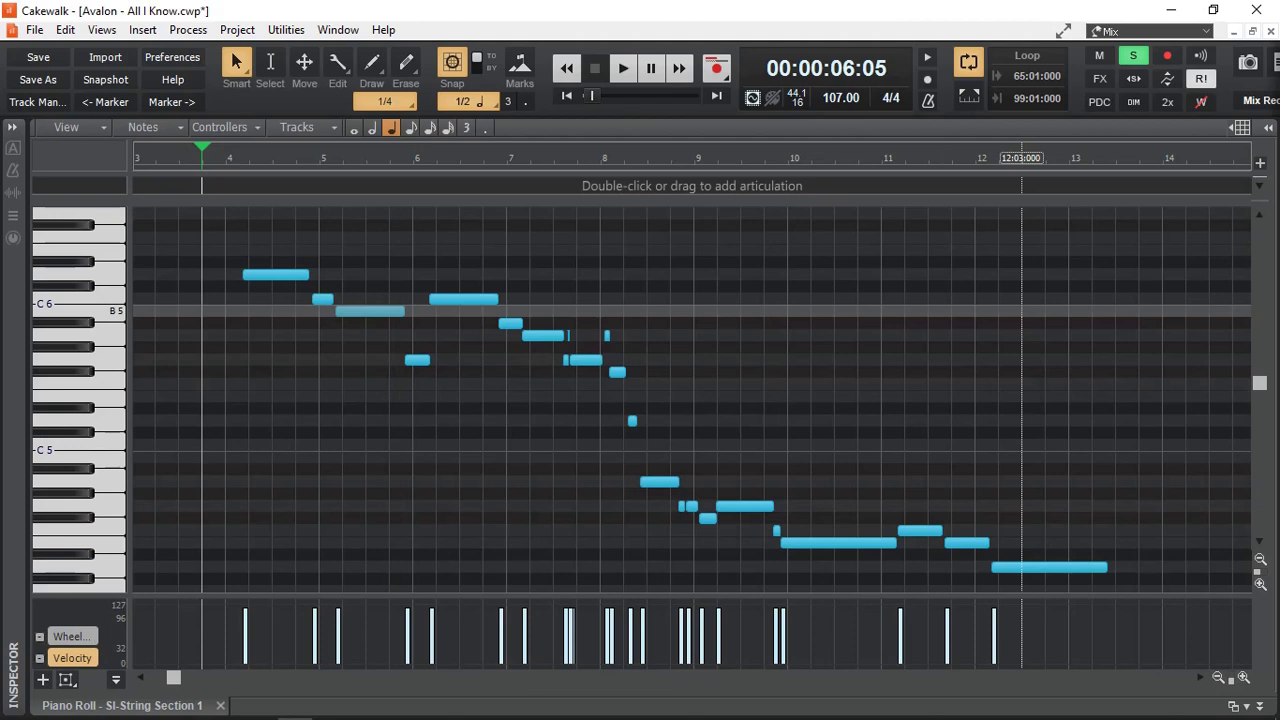